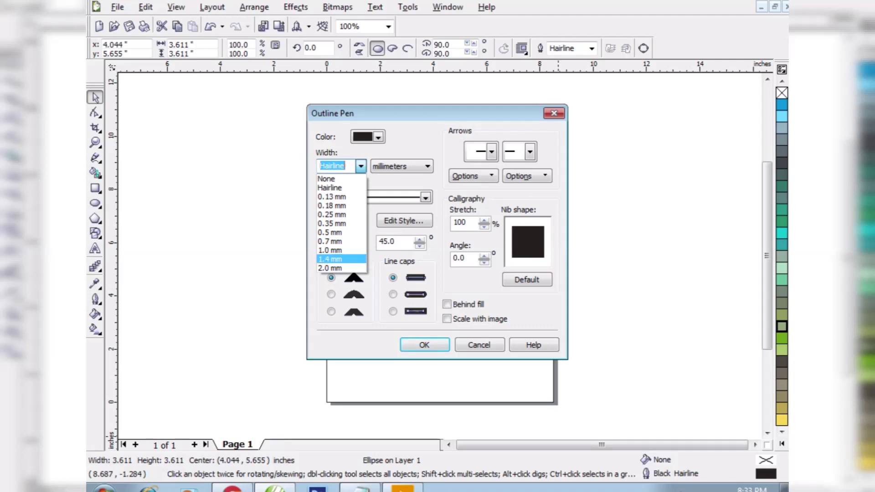
Step: Set the circle's outline width to 5.0 mm and choose the closely spaced dotted line style
key("Escape")
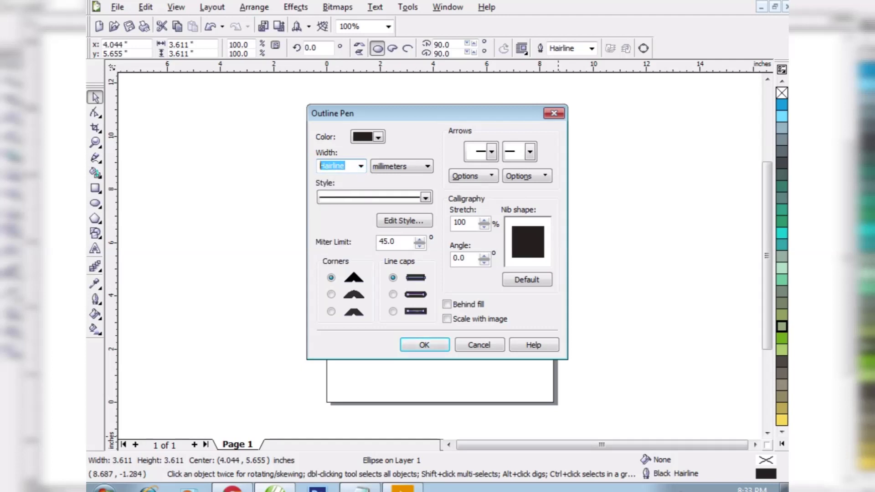
type("5")
left_click(425, 198)
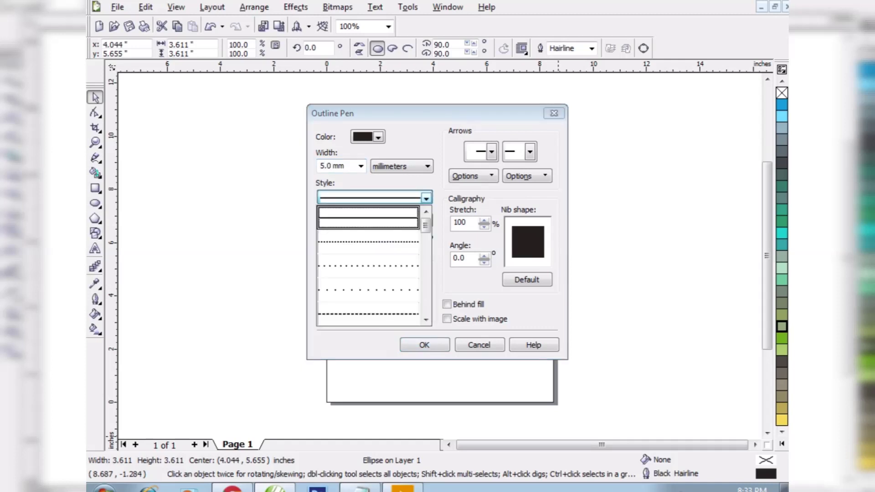
key("Down")
key("Return")
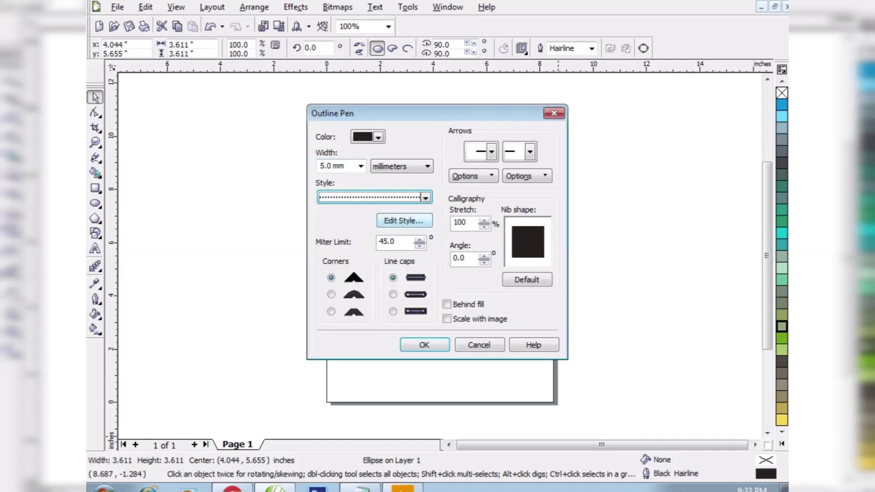
Step: Add an edited dotted line style with the gap widened to two squares, and enable Behind fill and Scale with image
left_click(404, 221)
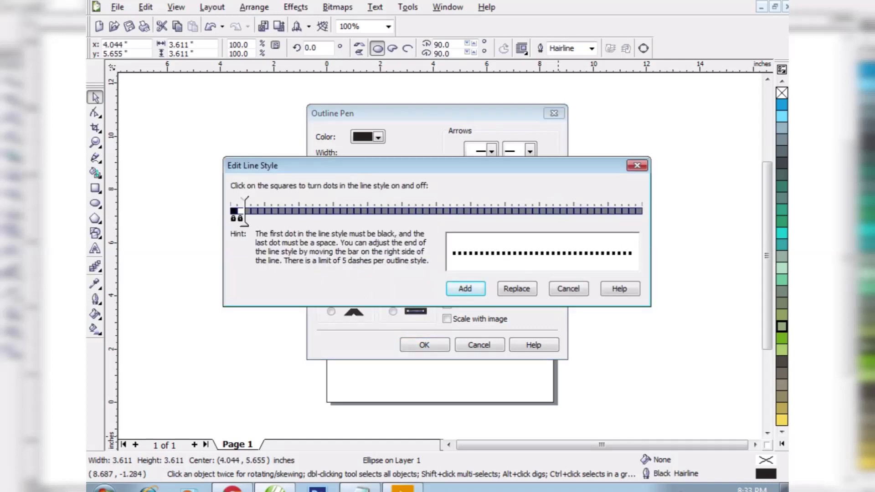
left_click_drag(245, 211, 252, 211)
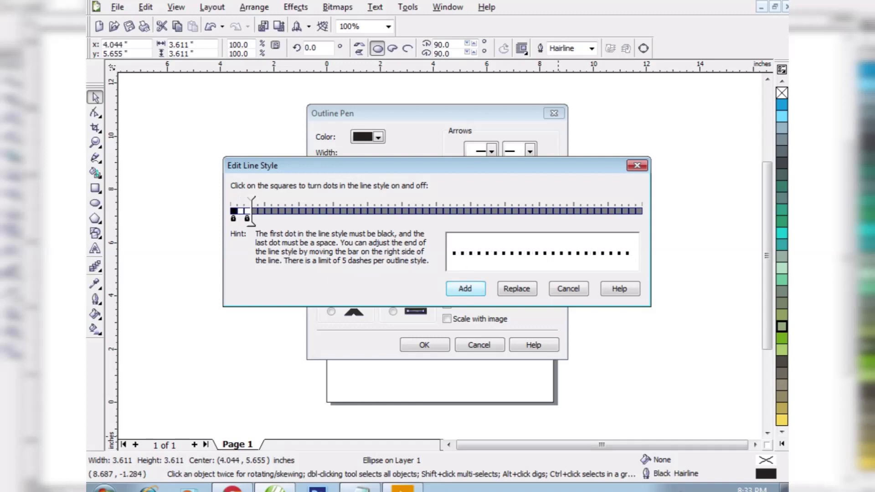
key("Return")
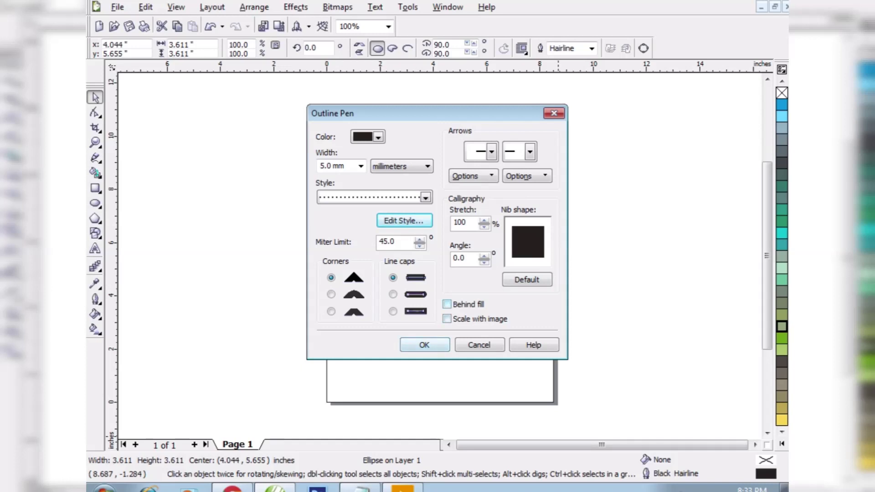
left_click(447, 304)
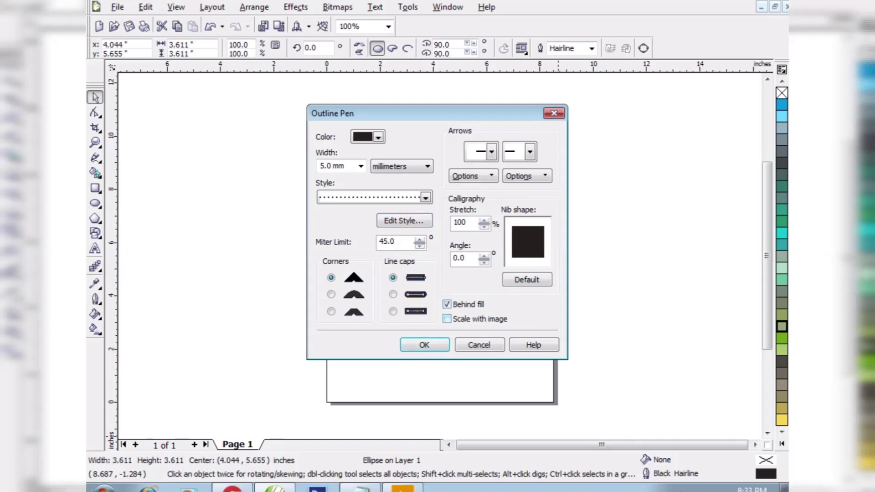
left_click(447, 319)
Step: Switch to Notepad, write the note "it should be on", and minimize its window
key("alt+Tab")
type("it sh")
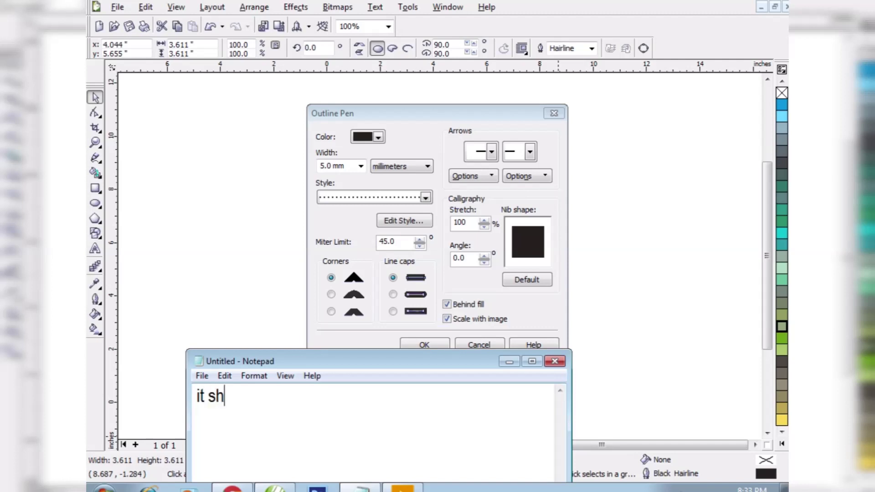
type("ould be on")
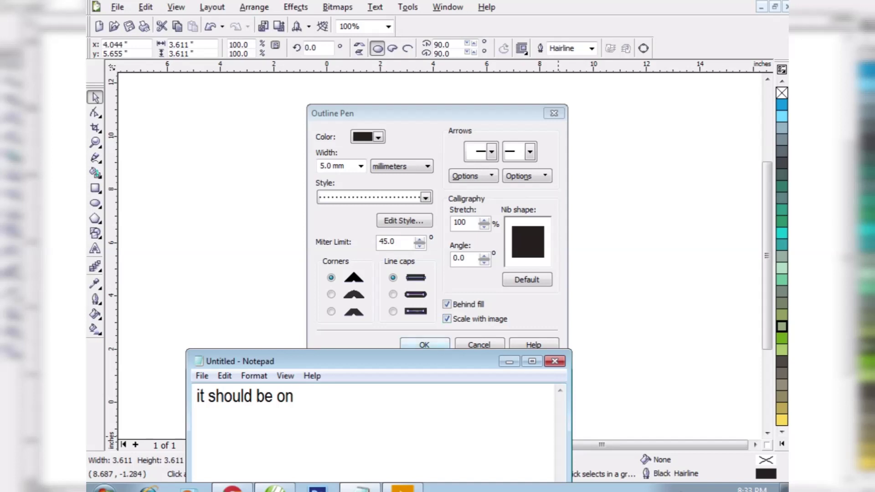
left_click(509, 361)
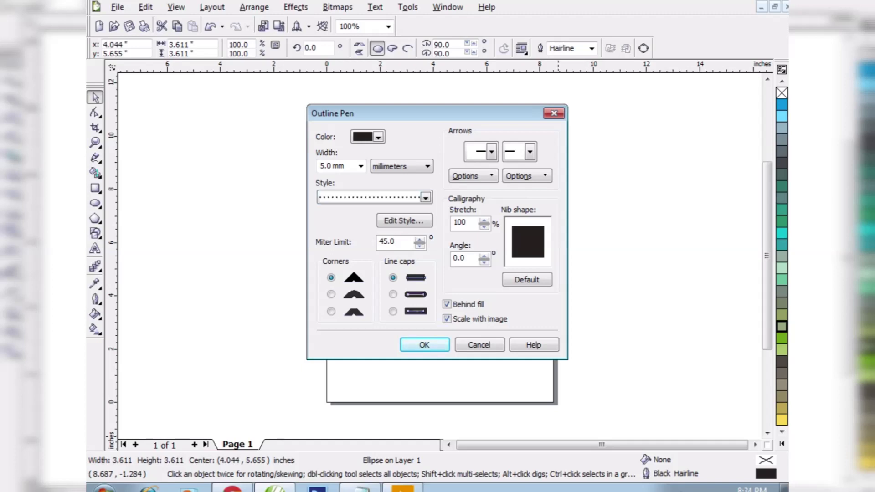
Step: Apply the outline settings to the circle and scale it up proportionally to about 6.7 inches in diameter
left_click_drag(428, 114, 610, 144)
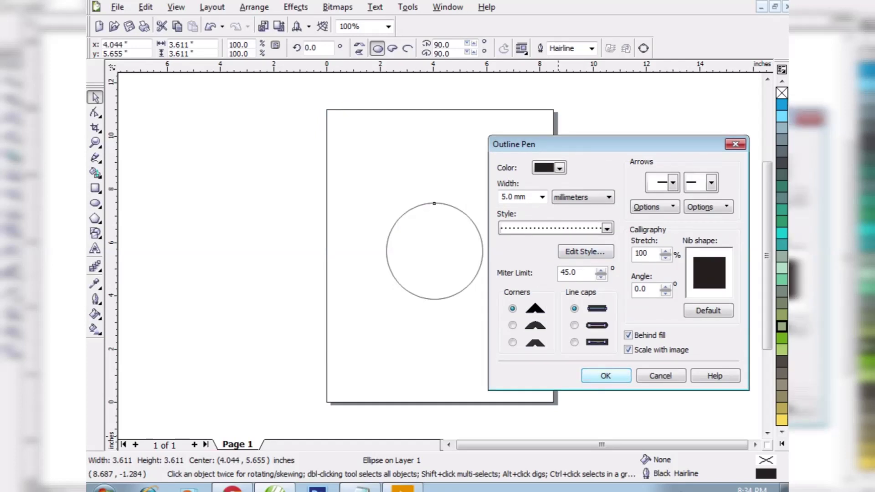
key("Return")
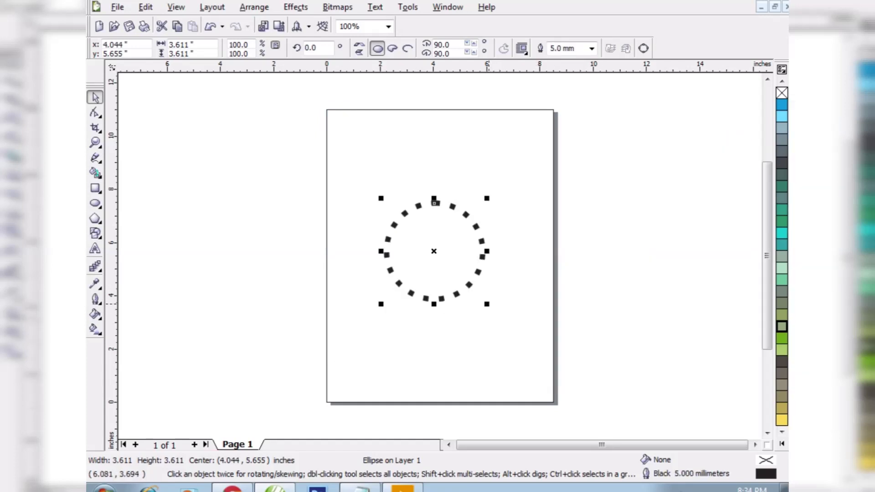
left_click_drag(487, 304, 559, 359)
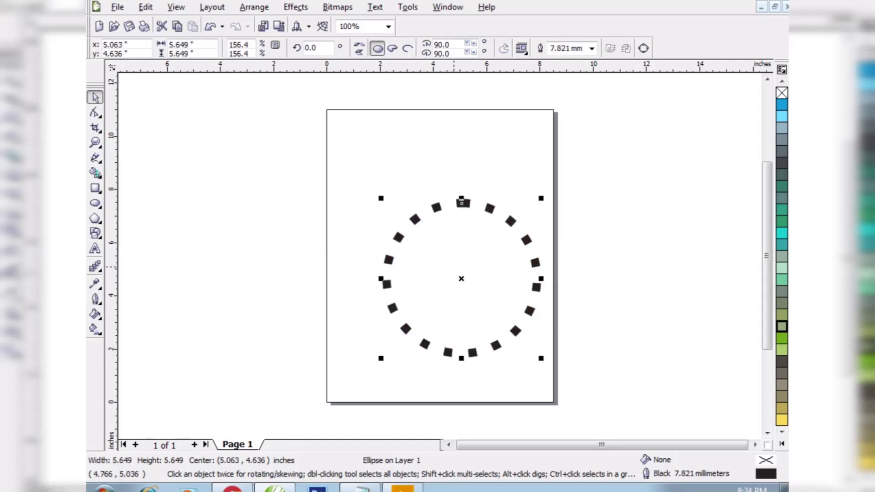
left_click_drag(388, 197, 358, 175)
Step: Fill the circle with Moon Green and colour its dotted outline Spring Green
left_click(782, 350)
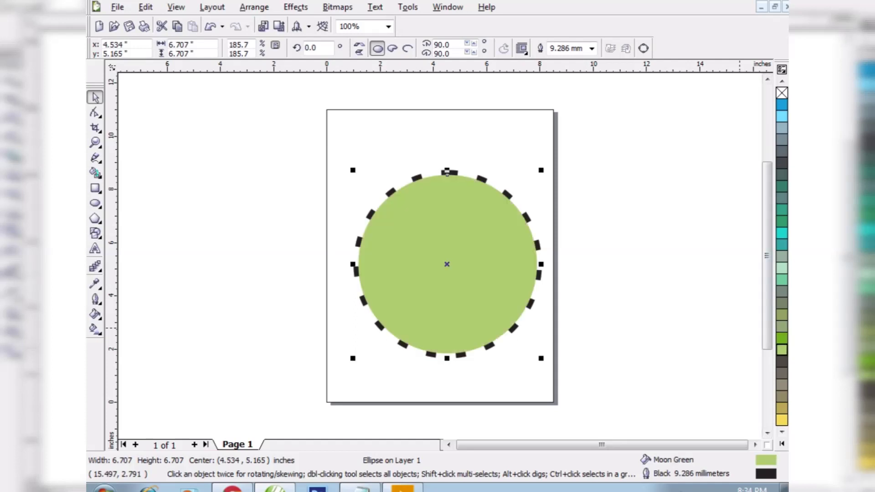
right_click(781, 221)
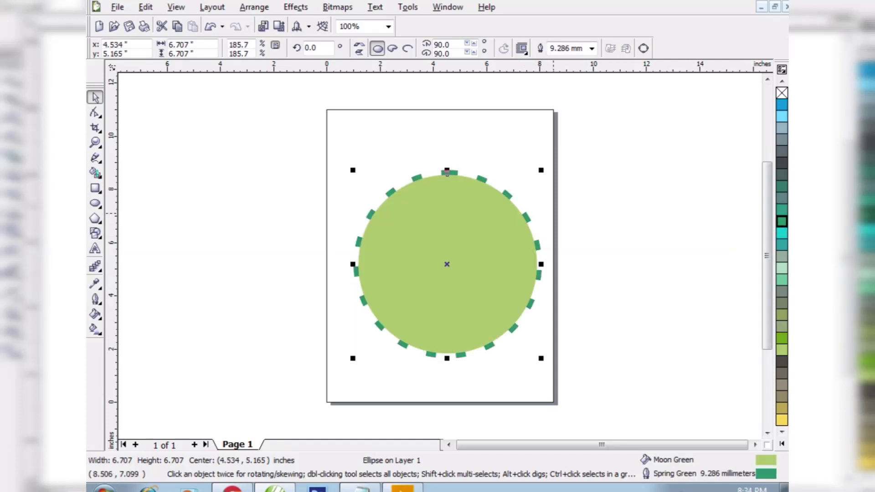
Step: Delete the circle and draw a horizontal freehand line about 6.66 inches long across the upper part of the page
key("Delete")
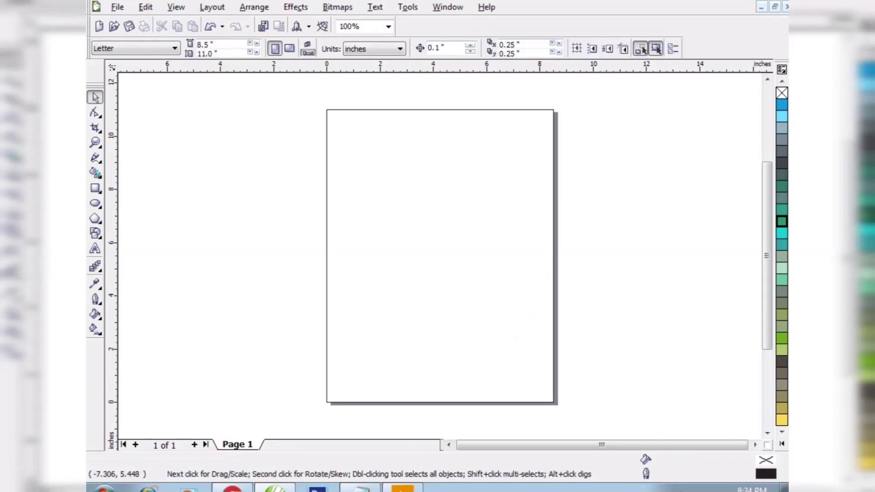
left_click(96, 158)
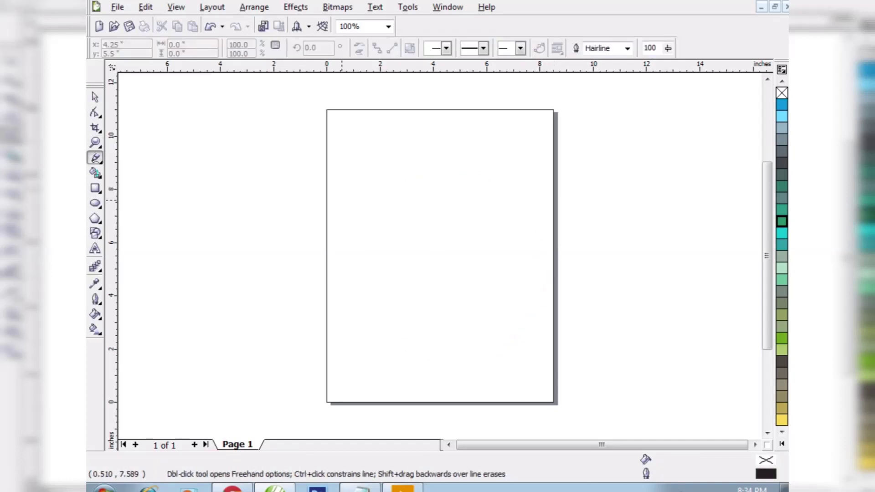
left_click(342, 199)
left_click(491, 200)
left_click(519, 199)
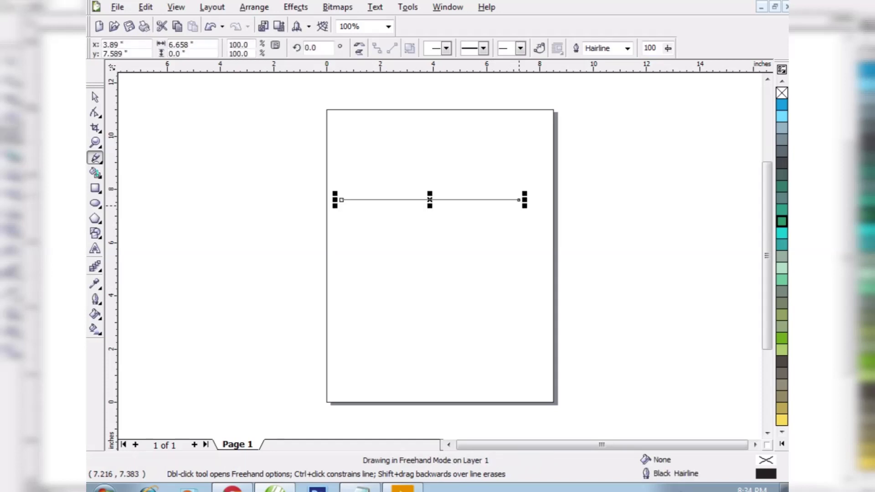
Step: Set the line's outline width to 7.0 mm with the second dotted style and round line caps
key("F12")
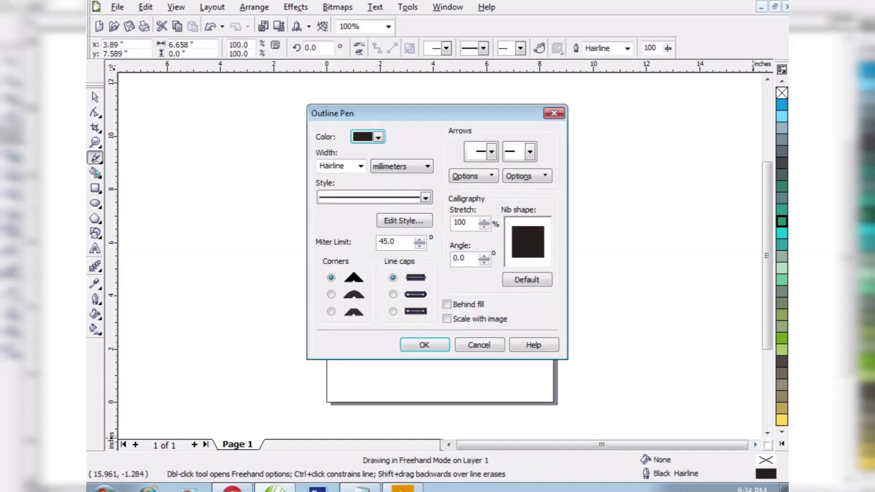
left_click(361, 166)
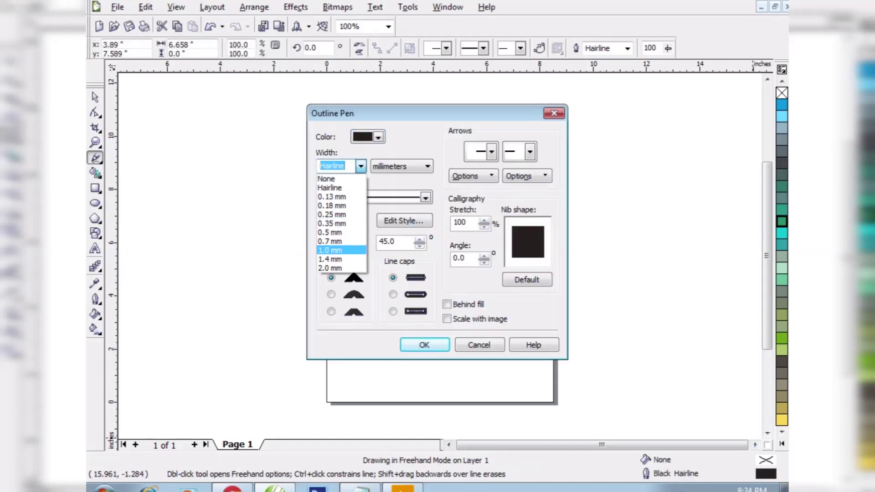
left_click(360, 166)
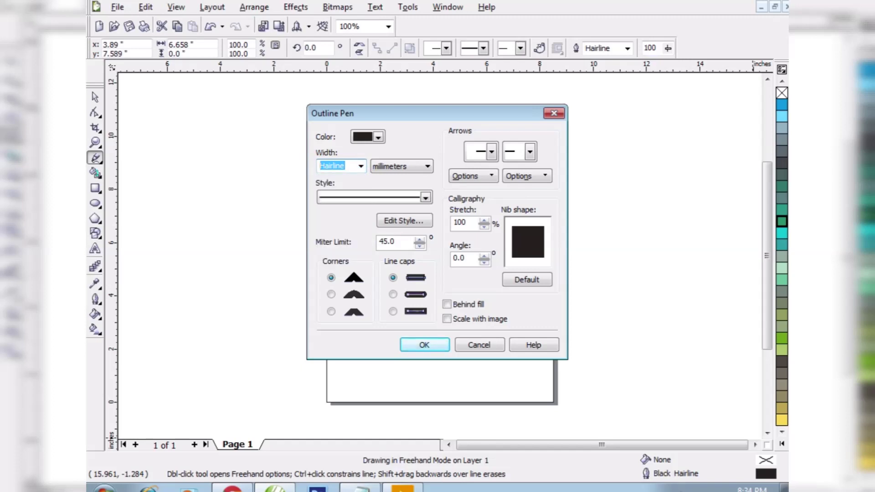
type("7")
left_click(425, 198)
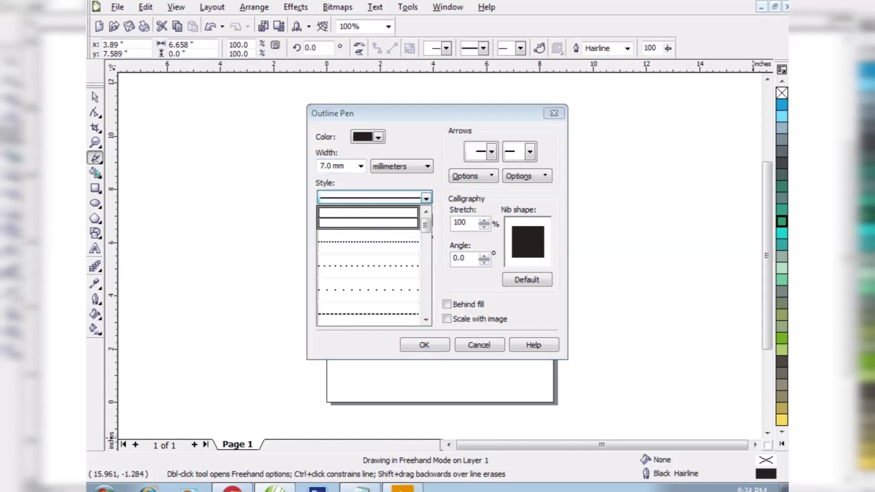
key("Down")
key("Down")
key("Return")
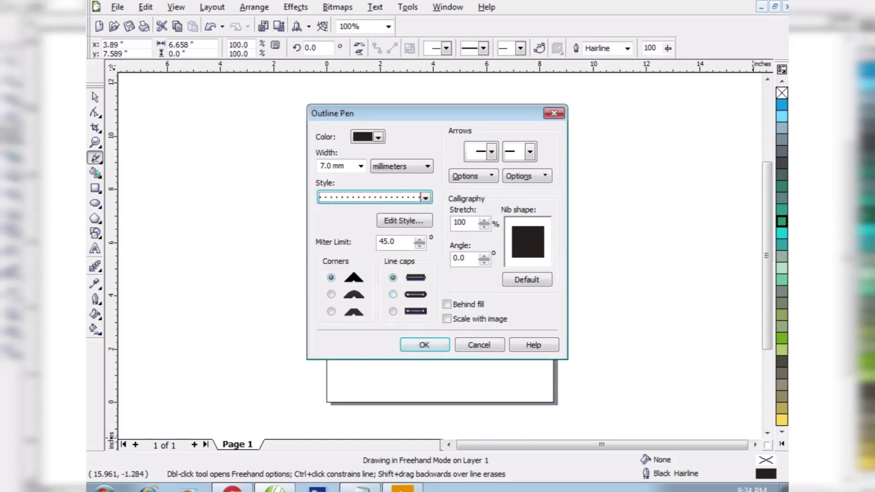
left_click(392, 295)
Step: Add solid triangular arrowheads pointing outward at the start and end of the line
left_click_drag(424, 113, 568, 131)
left_click(637, 170)
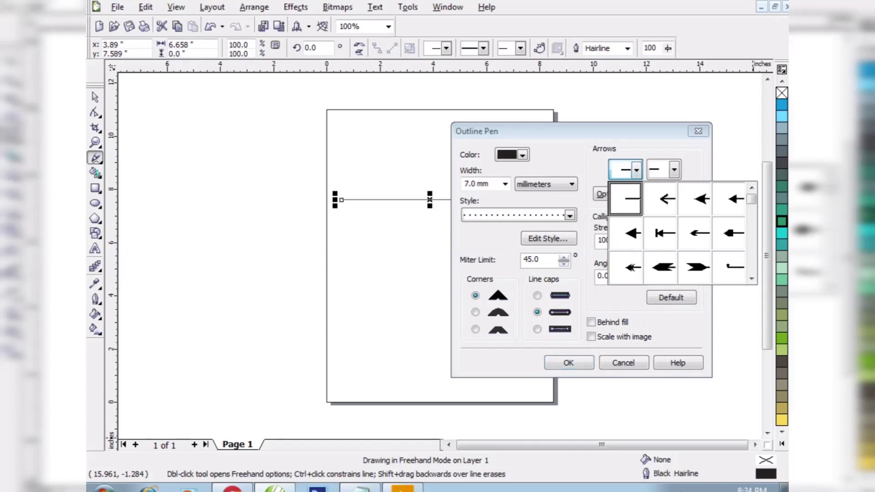
left_click(730, 199)
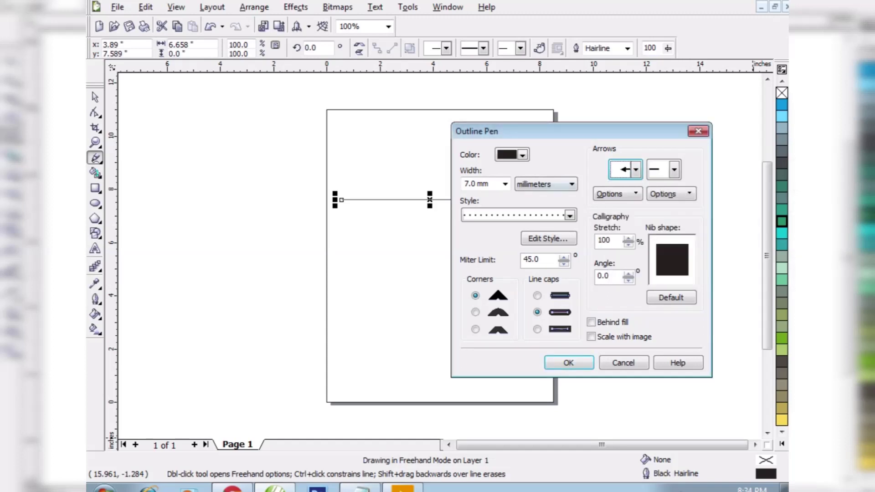
left_click(674, 170)
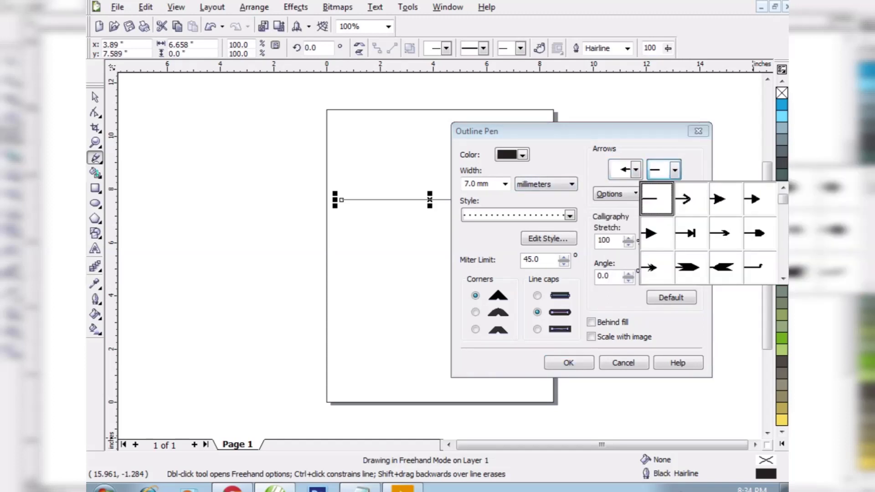
left_click(654, 233)
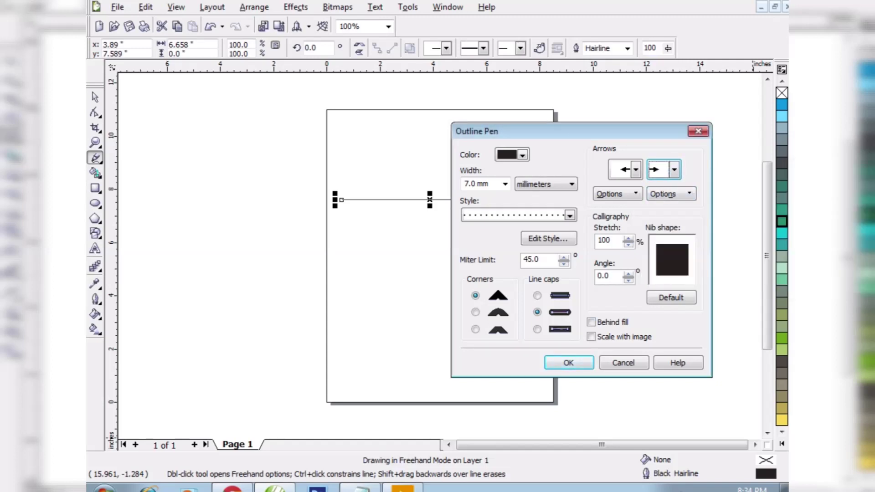
Step: Set the calligraphy nib angle of the line's outline to 16 degrees
left_click(628, 273)
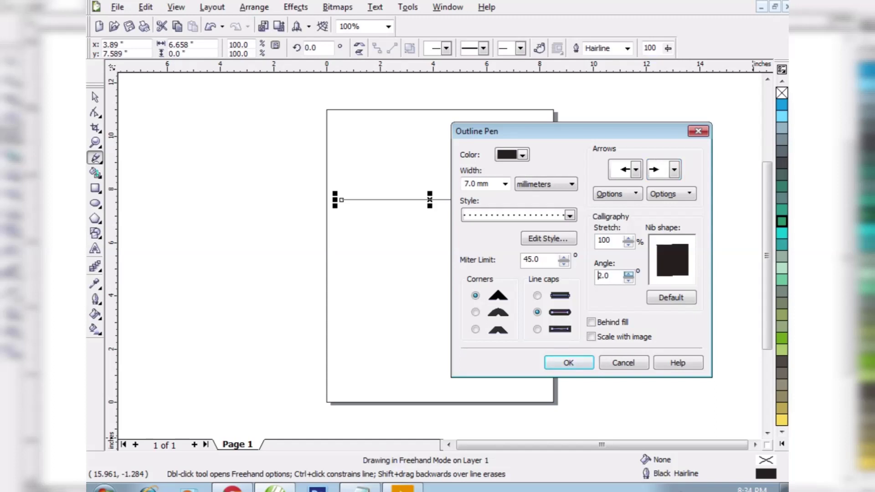
left_click(628, 273)
left_click(628, 273)
left_click(628, 273)
left_click(628, 273)
left_click(628, 273)
left_click(628, 273)
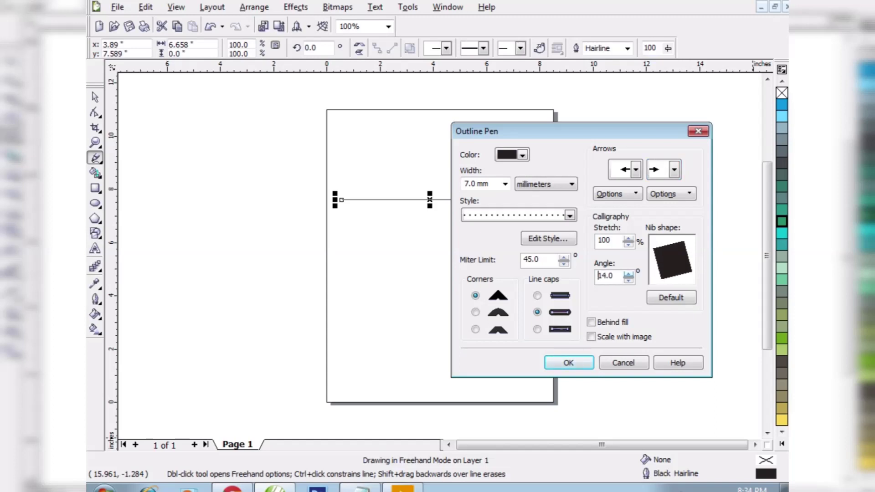
left_click(629, 273)
Step: Set the calligraphy nib stretch of the line's outline to 86%
left_click(628, 238)
left_click(629, 238)
type("38")
left_click(628, 245)
left_click(628, 245)
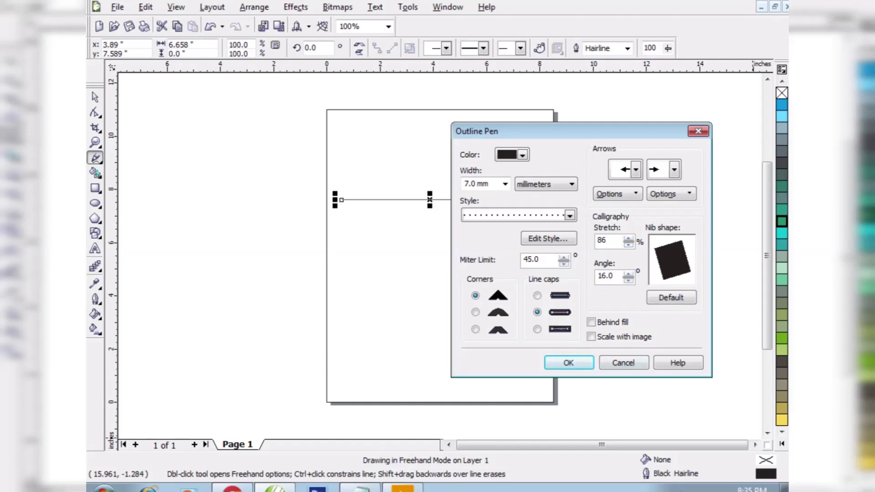
Step: Enable Behind fill and Scale with image, try rounded corners but keep the sharp ones, and apply the outline settings
left_click(591, 322)
left_click(592, 337)
left_click(476, 312)
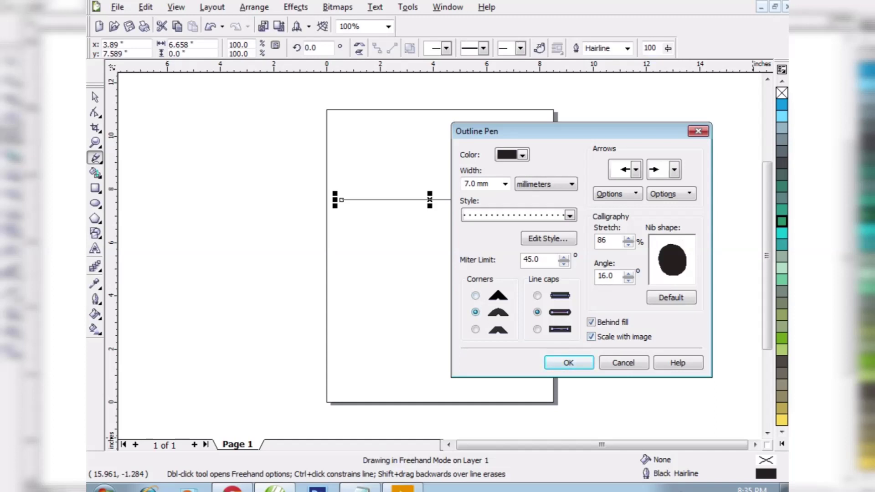
left_click(475, 295)
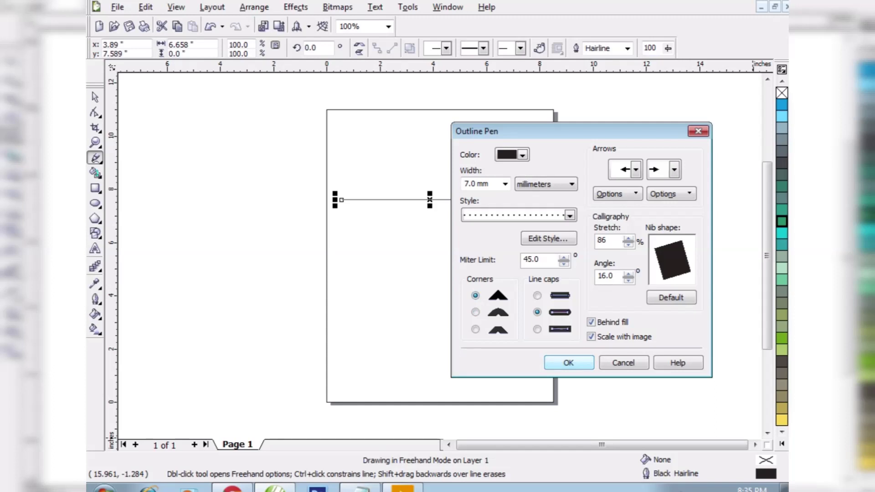
left_click(569, 363)
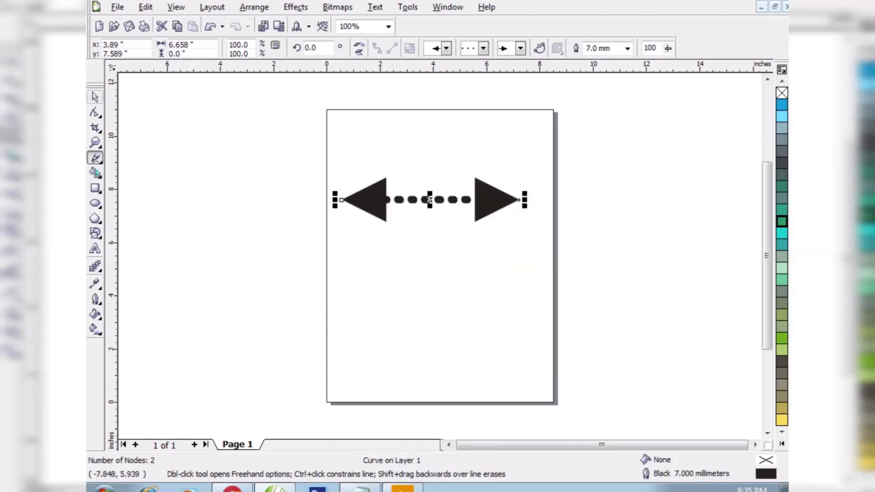
Step: Set the outline width of the dotted double-headed arrow line to 2 mm
key("space")
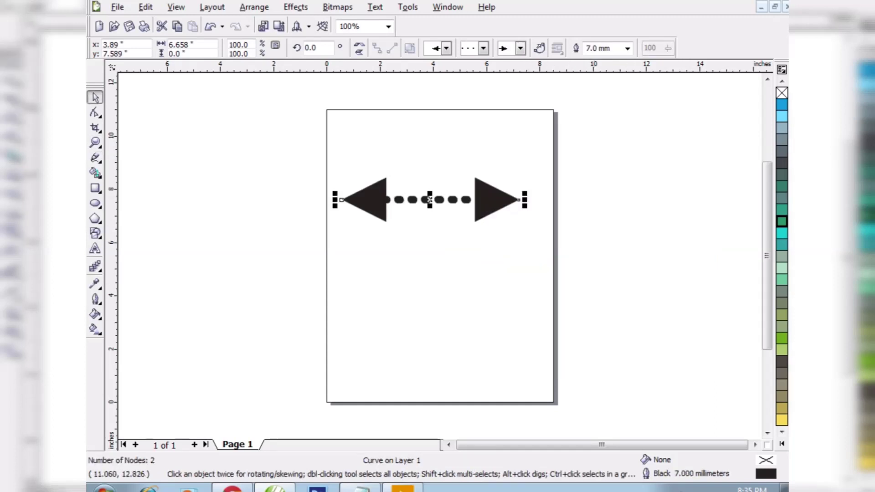
left_click(598, 48)
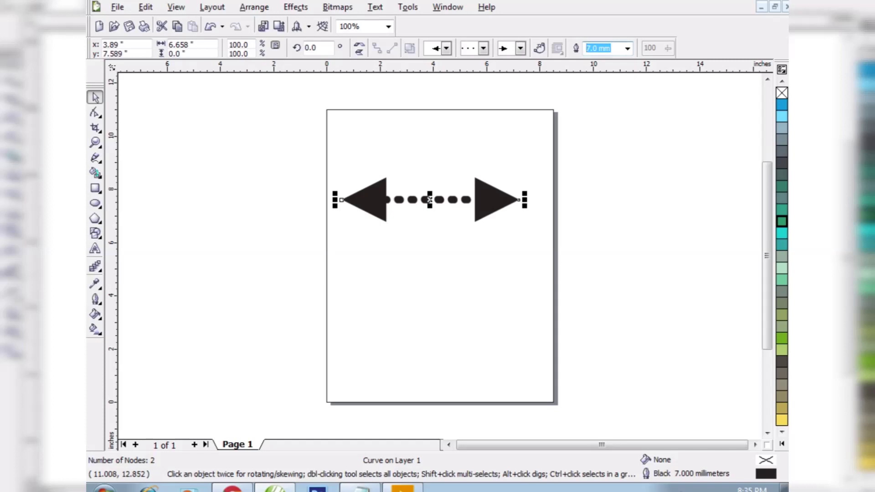
type("2")
key("Return")
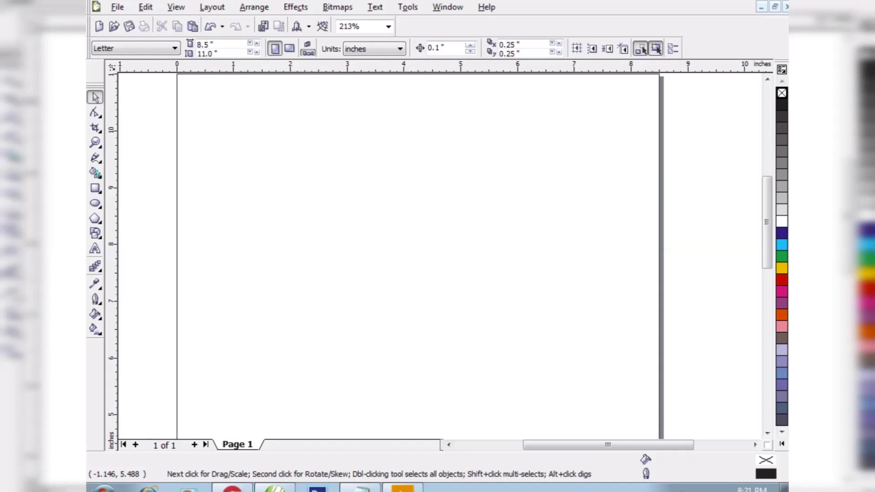
Step: Draw a regular hexagon about 1.93 by 2.23 inches in the page's upper area and rotate it 90 degrees
left_click(95, 218)
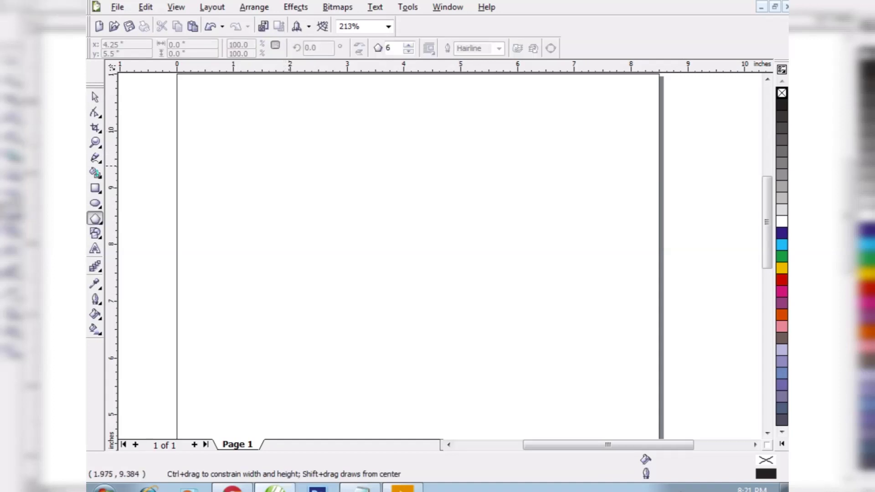
left_click_drag(289, 165, 414, 291)
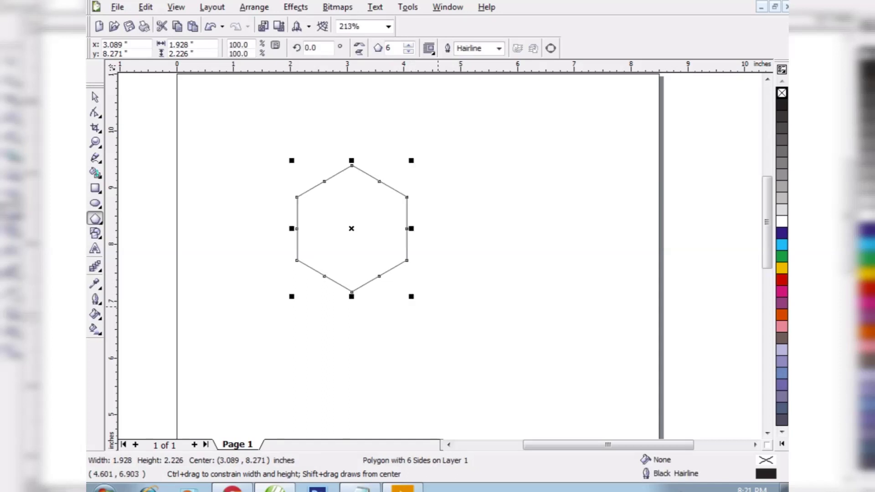
left_click(311, 47)
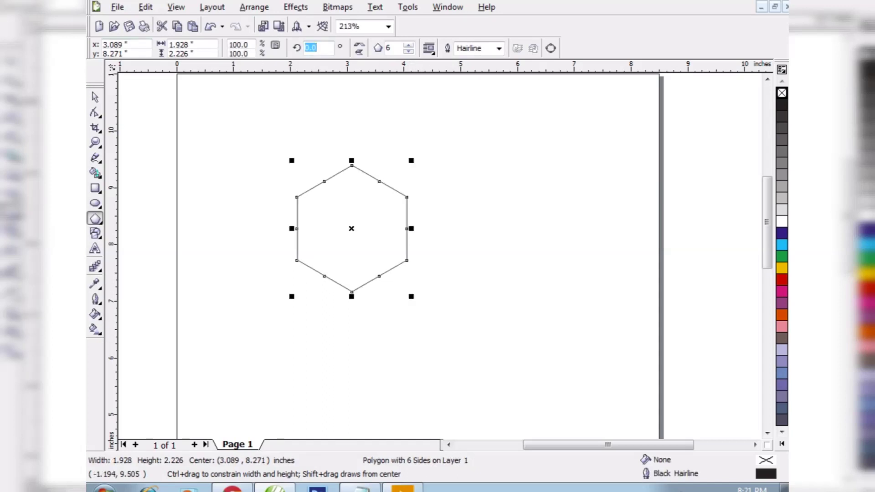
type("90")
key("Return")
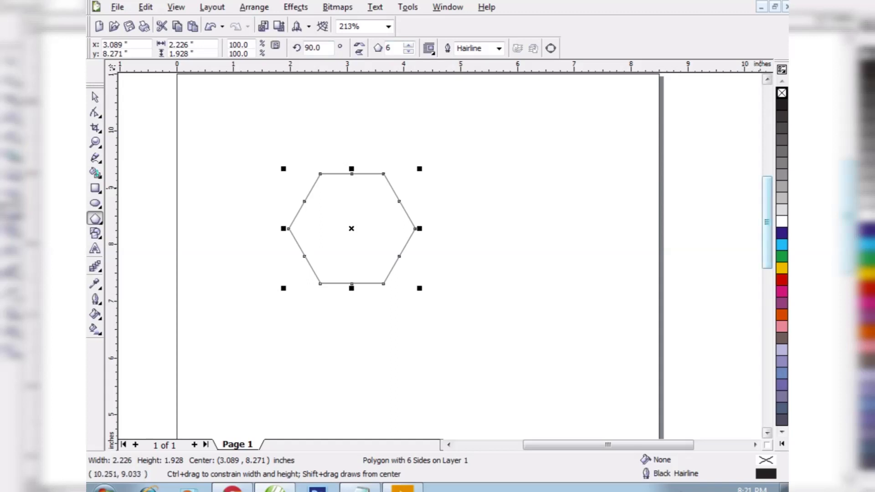
Step: Give the hexagon a green outline with a width of 24 pt
right_click(781, 257)
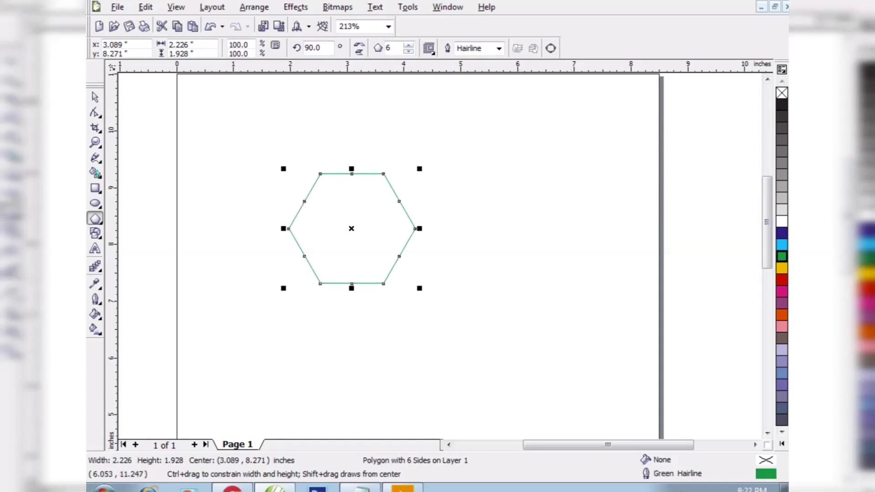
left_click(499, 49)
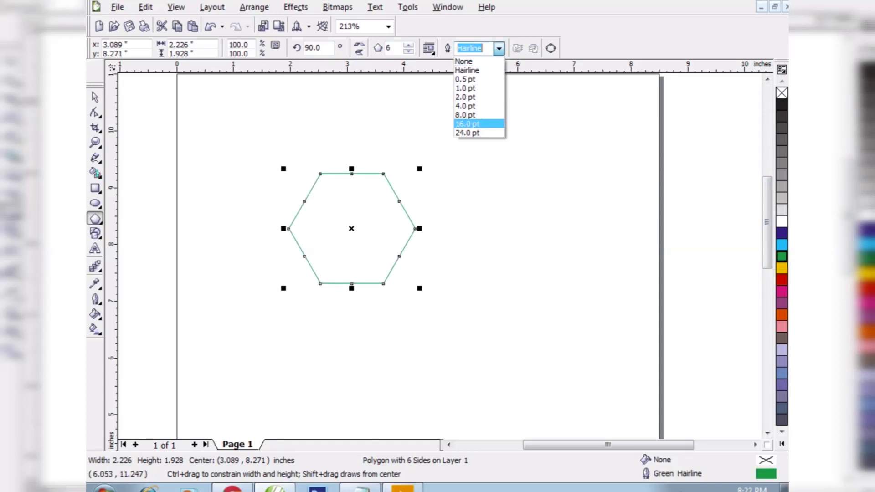
left_click(467, 132)
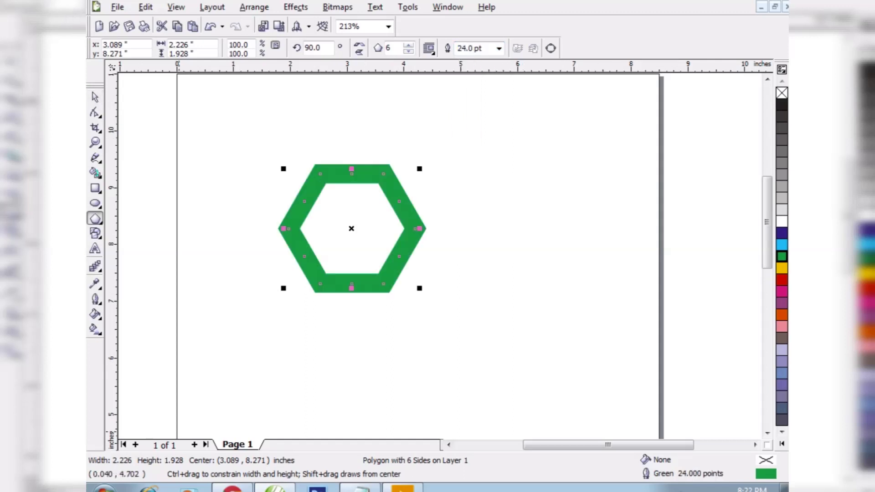
Step: Switch to Notepad, write the title "How to clip image in outline", and minimize the note
left_click(360, 489)
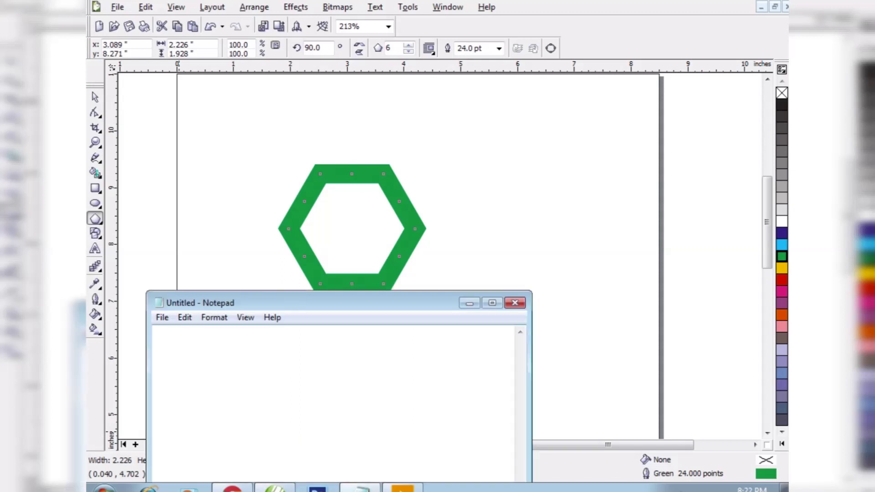
type("How to ")
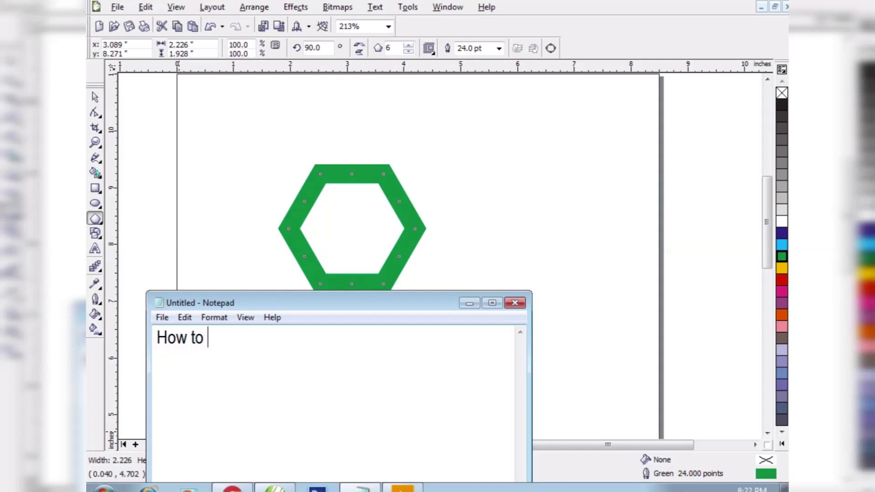
type("clip ima")
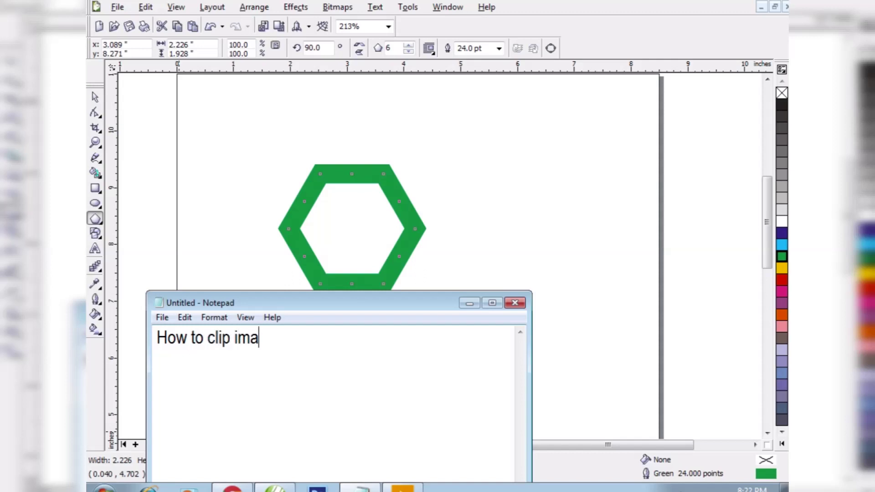
type("ge in outline")
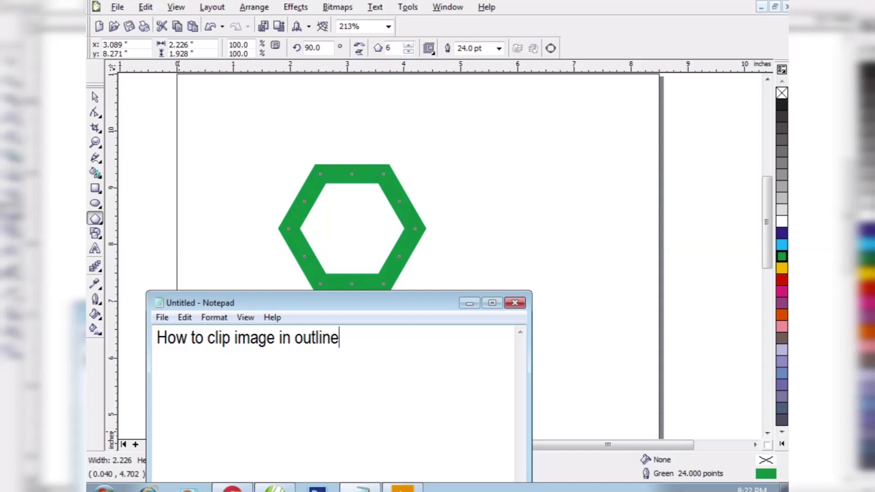
left_click(470, 303)
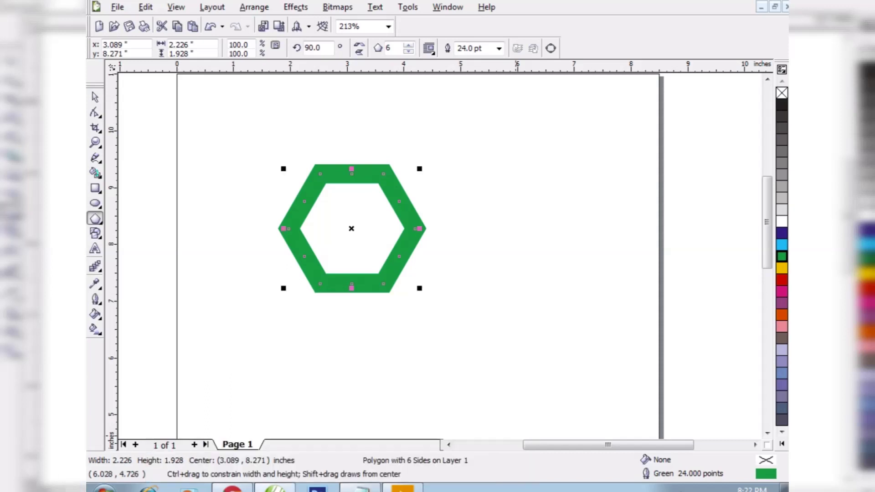
Step: Import the "green leaves" image at about 2.6 by 3.5 inches and place it to the right of the hexagon
left_click(95, 96)
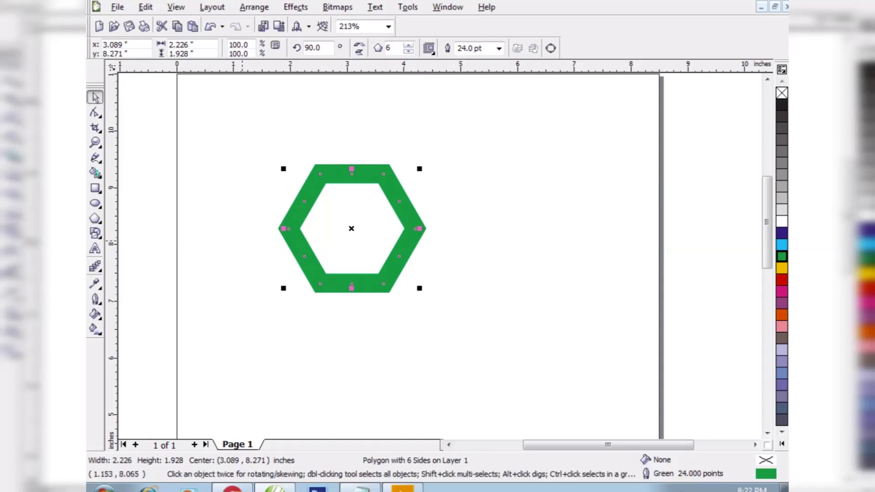
left_click(382, 129)
left_click(117, 7)
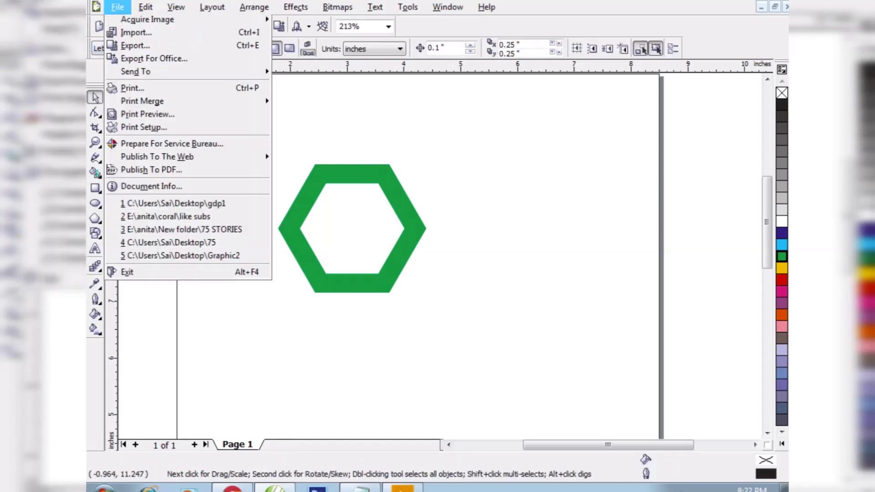
left_click(132, 143)
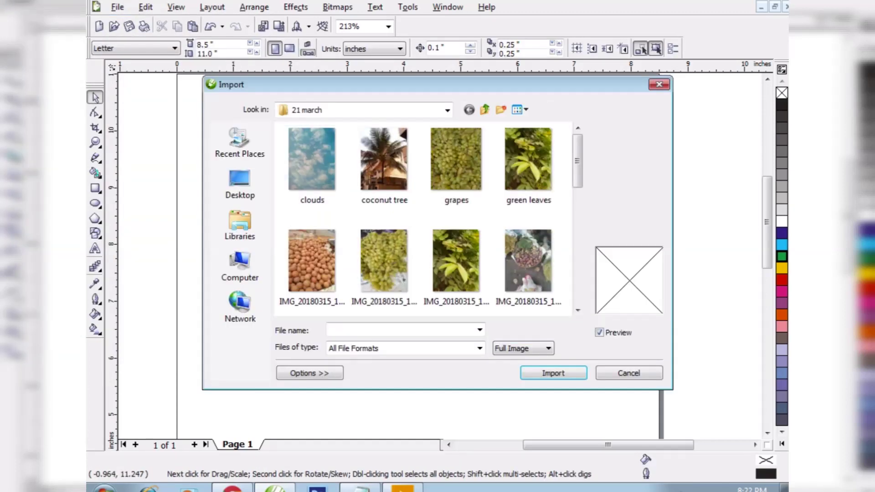
mouse_move(519, 180)
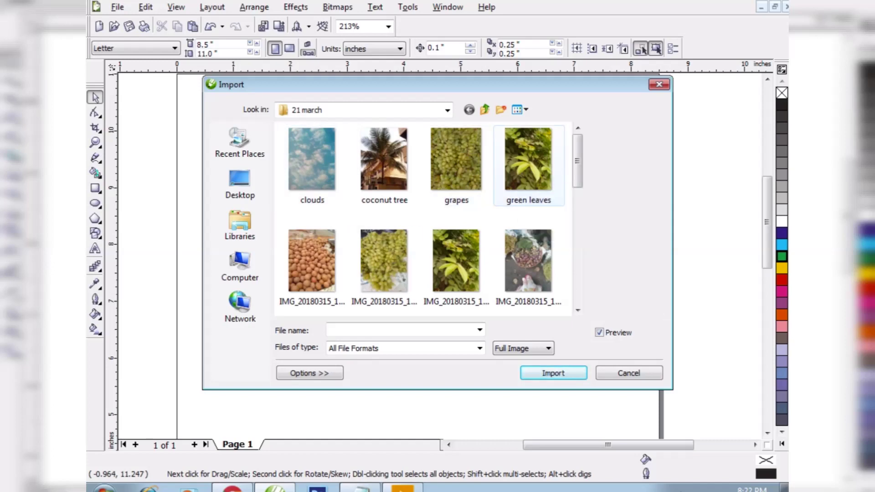
left_click(518, 180)
key("Return")
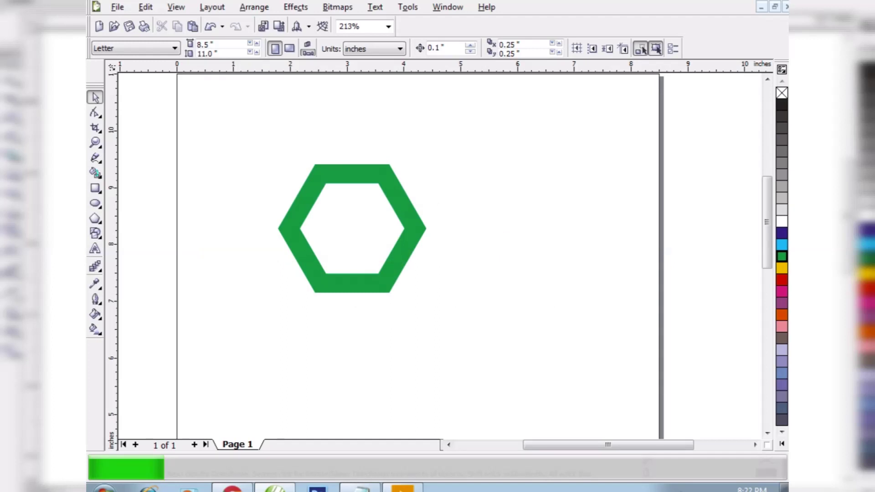
left_click_drag(259, 147, 473, 348)
left_click_drag(375, 325, 549, 314)
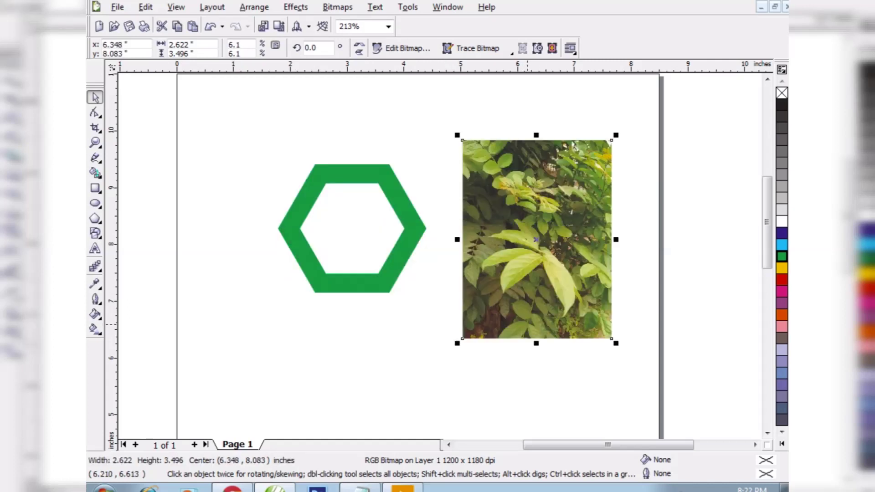
Step: Try to PowerClip the green leaves image inside the hexagon before its outline is converted
left_click(295, 6)
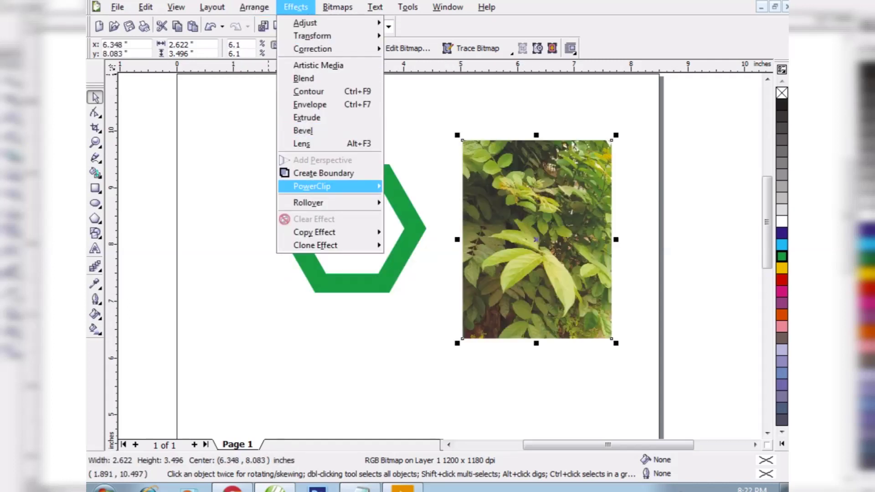
mouse_move(319, 186)
left_click(442, 188)
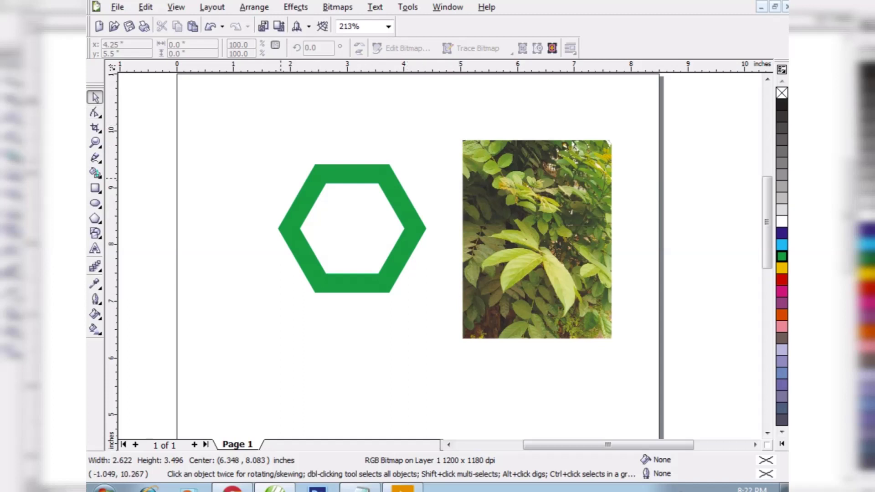
key("Escape")
key("Escape")
Step: Convert the hexagon's green outline to an object and deselect it
left_click(295, 227)
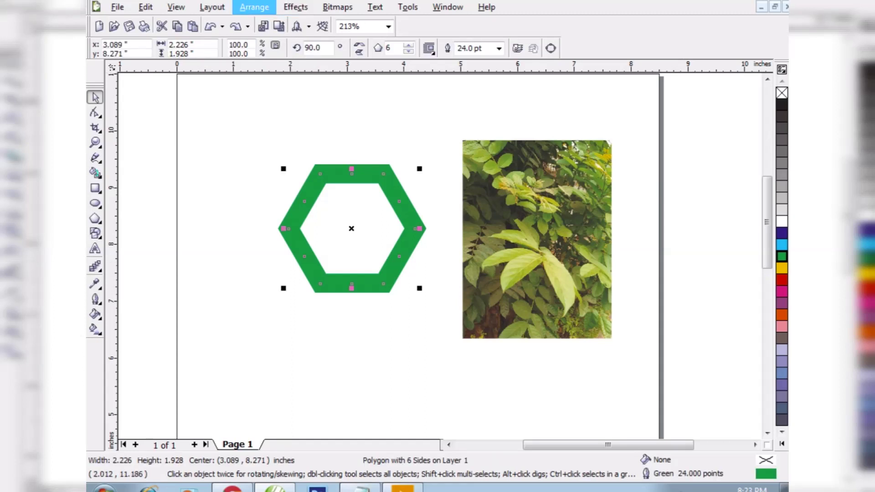
left_click(254, 7)
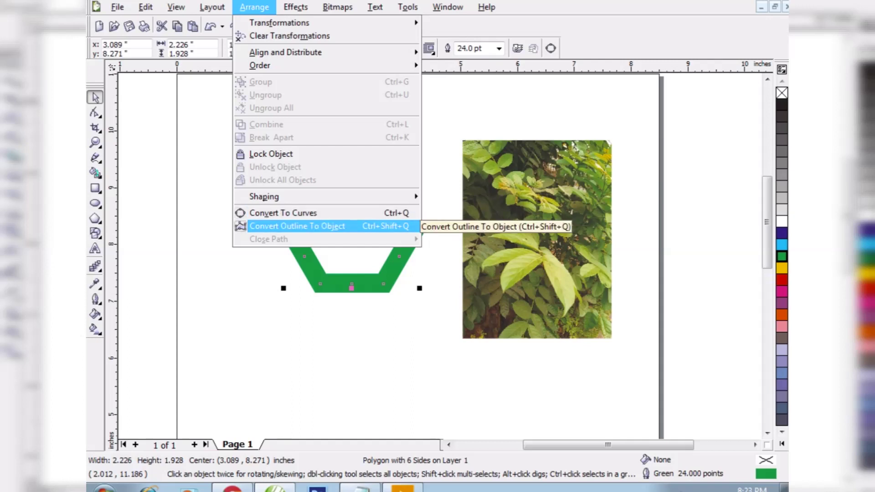
left_click(297, 226)
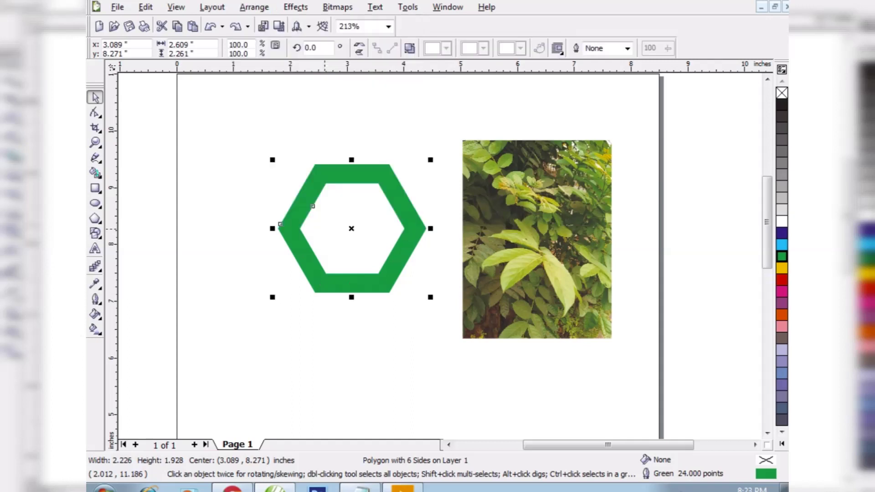
left_click(362, 344)
left_click(362, 344)
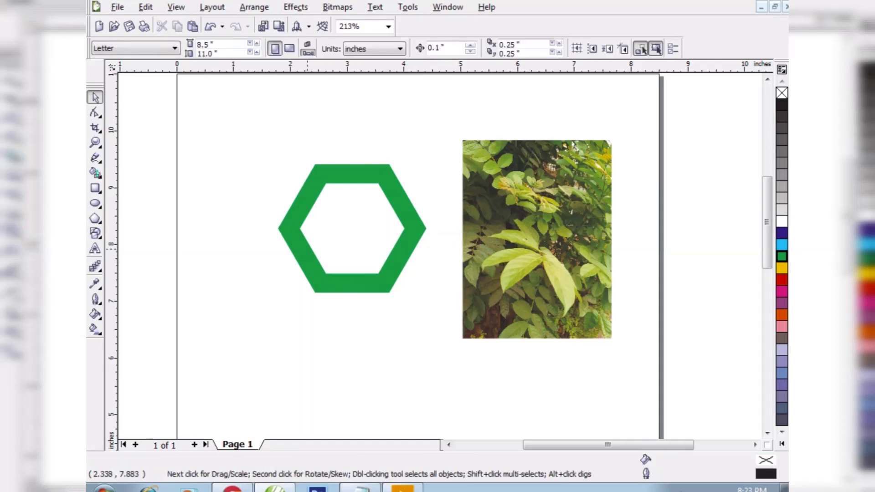
Step: PowerClip the green leaves image inside the green hexagonal ring
left_click(297, 244)
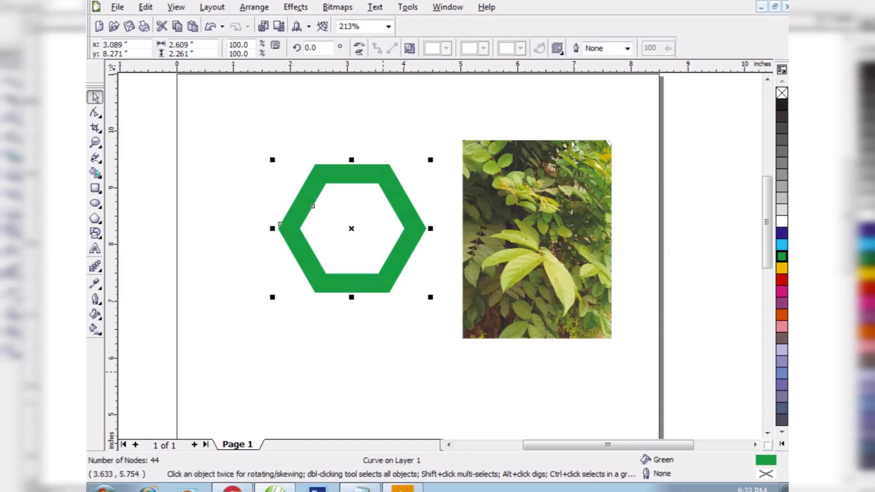
left_click(385, 372)
left_click(520, 290)
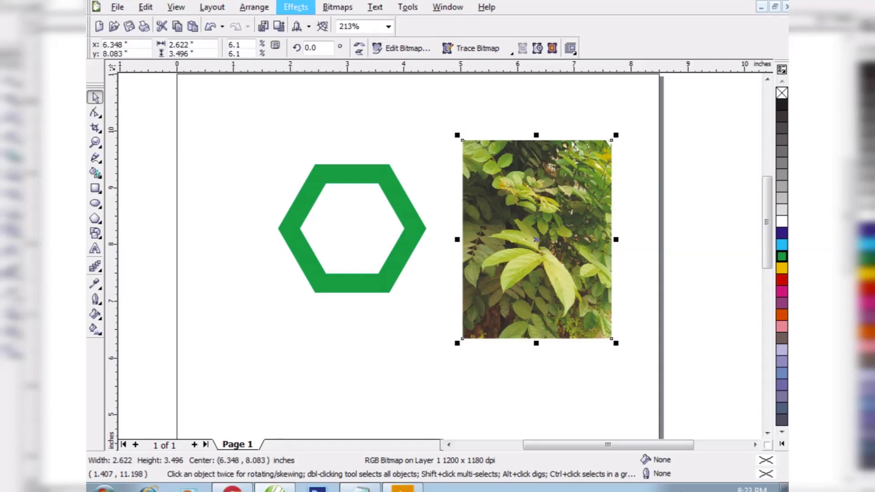
left_click(296, 7)
mouse_move(319, 186)
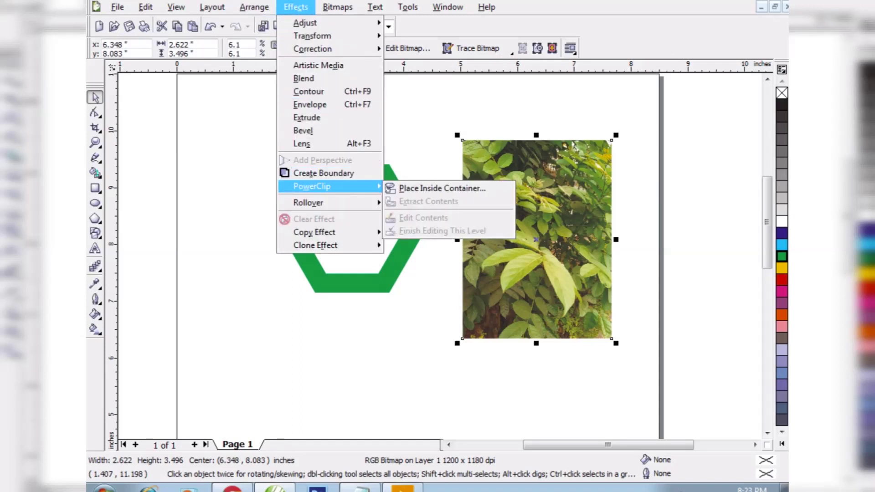
left_click(438, 187)
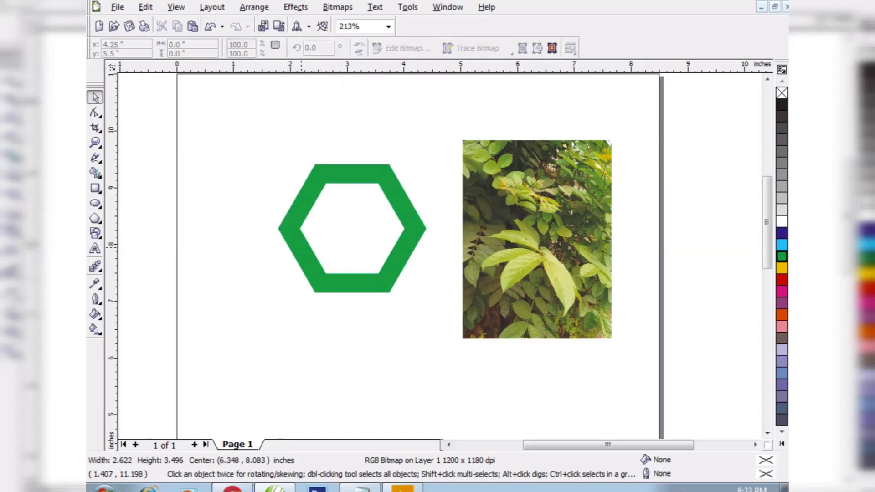
left_click(301, 248)
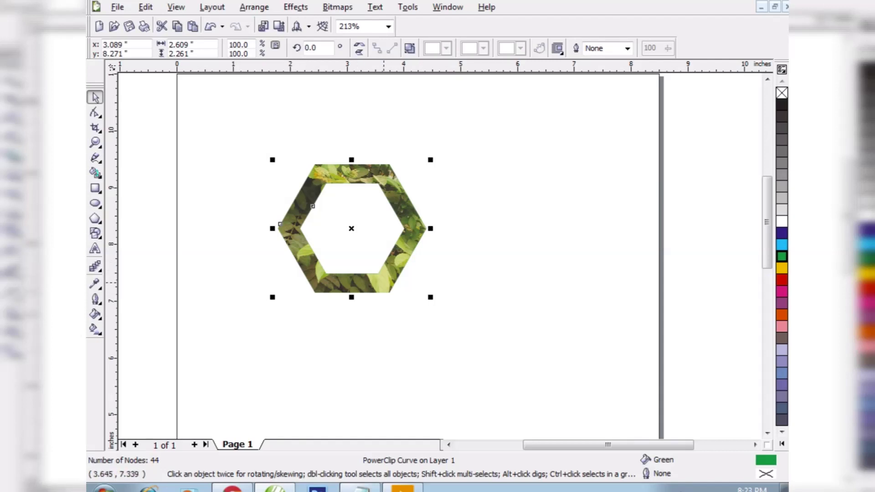
Step: Edit the PowerClip contents, shift the leaves image slightly right and down inside the ring, and finish editing
left_click(384, 282, "ctrl")
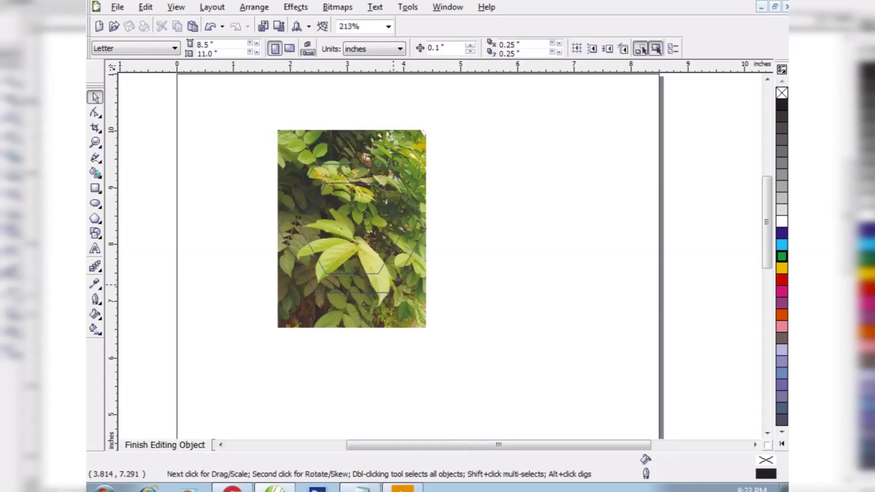
left_click_drag(395, 284, 397, 286)
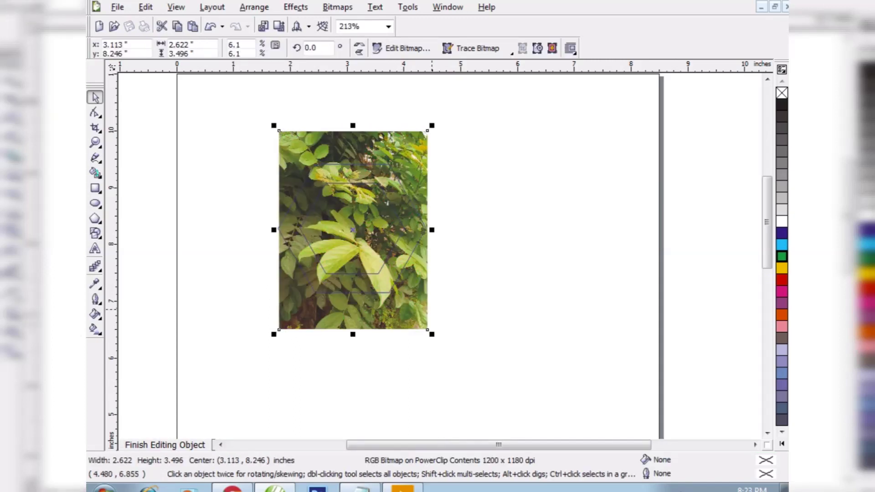
left_click(450, 301, "ctrl")
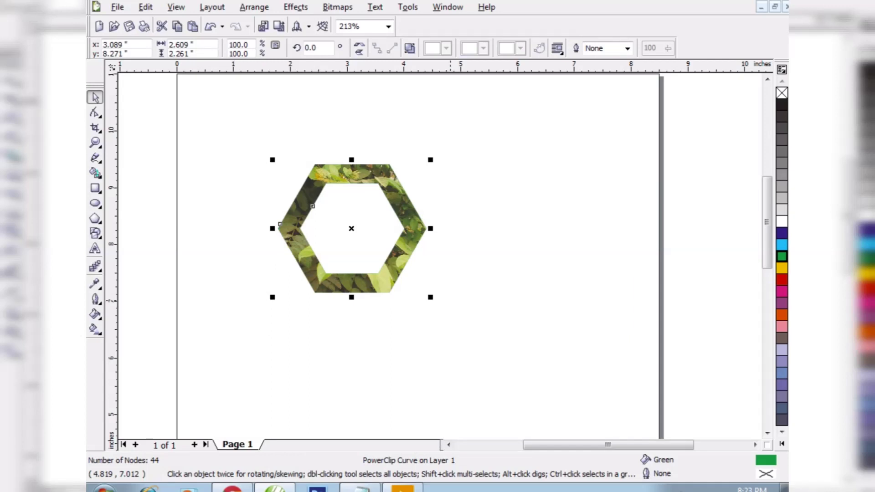
Step: Deselect the leaves-filled ring and fill the empty area inside it with a new hexagonal shape using Smart Fill
left_click(450, 301)
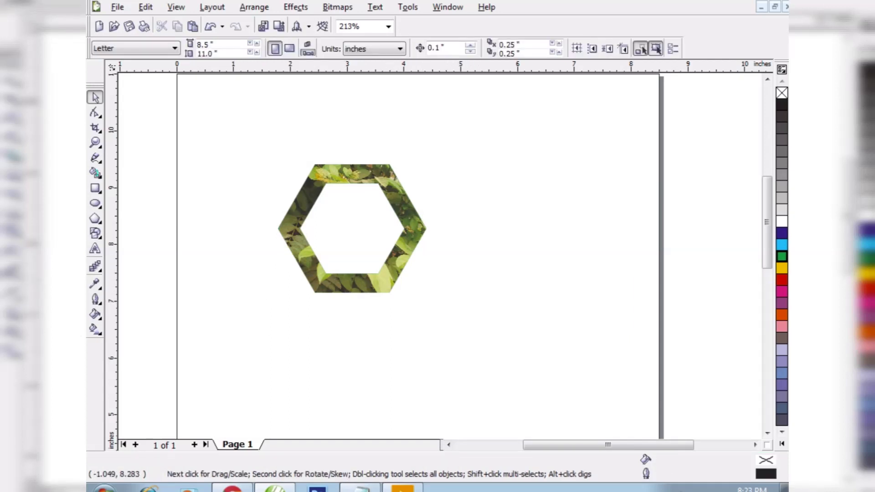
key("z")
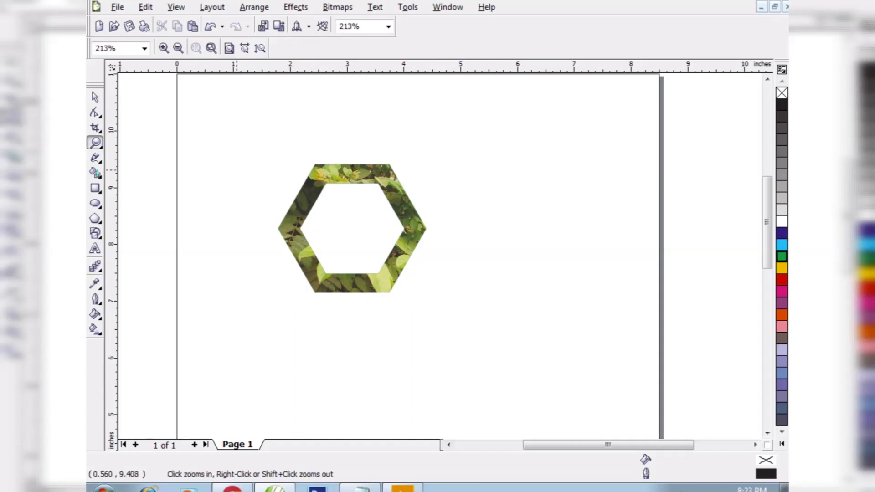
left_click_drag(228, 161, 471, 333)
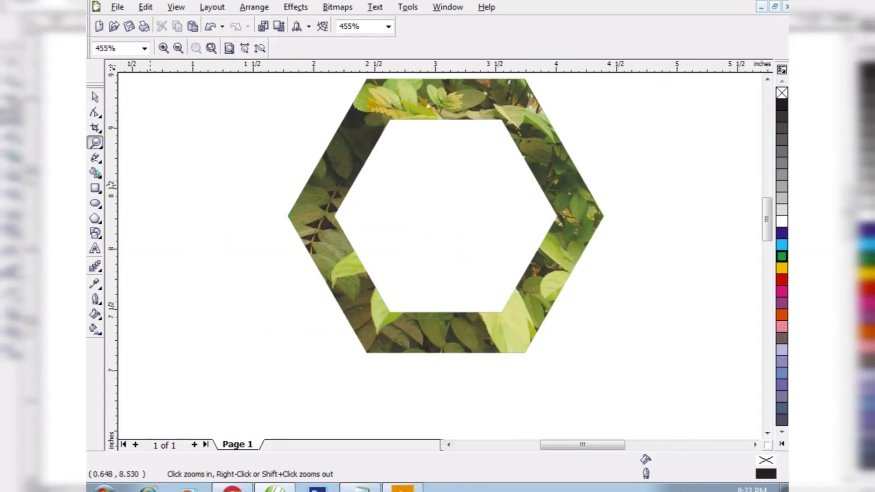
left_click(95, 97)
left_click(94, 173)
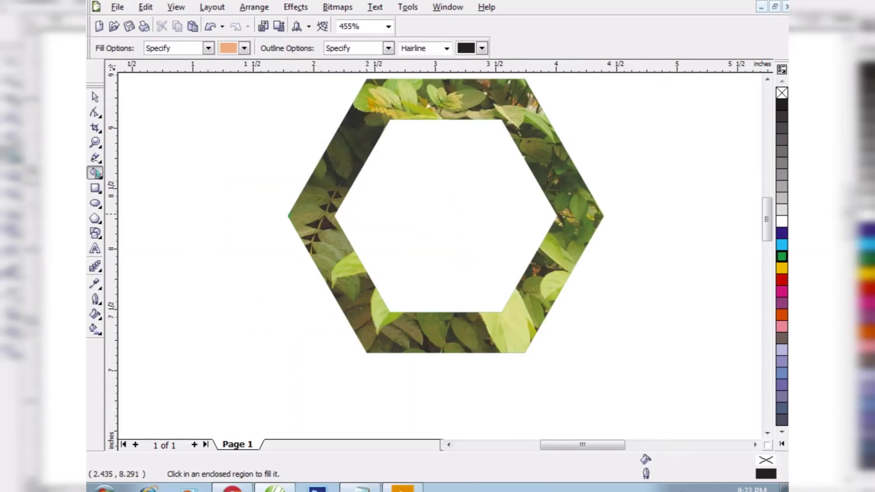
left_click(371, 214)
key("space")
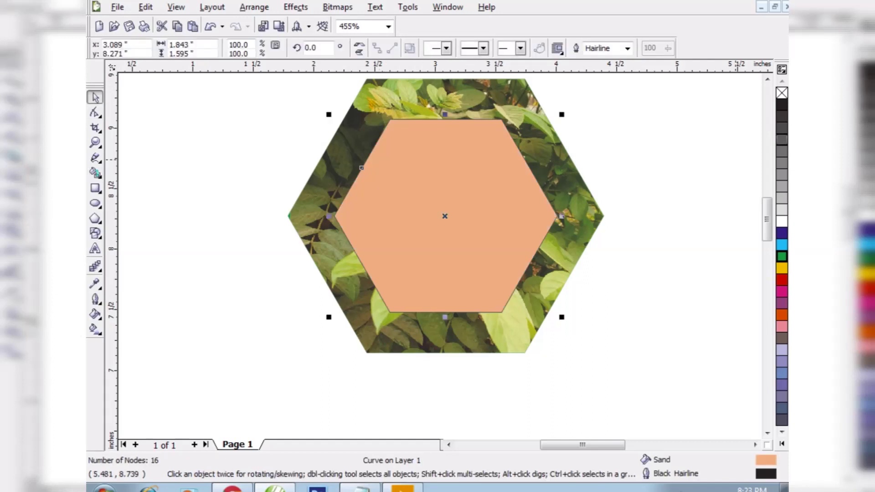
Step: Remove the inner hexagon's outline, change its fill to Moon Green, and deselect it
right_click(782, 93)
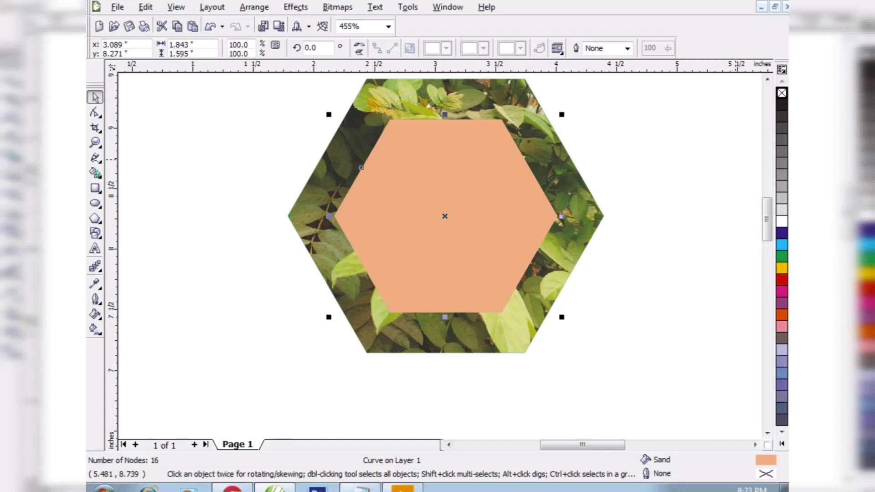
left_click(781, 444)
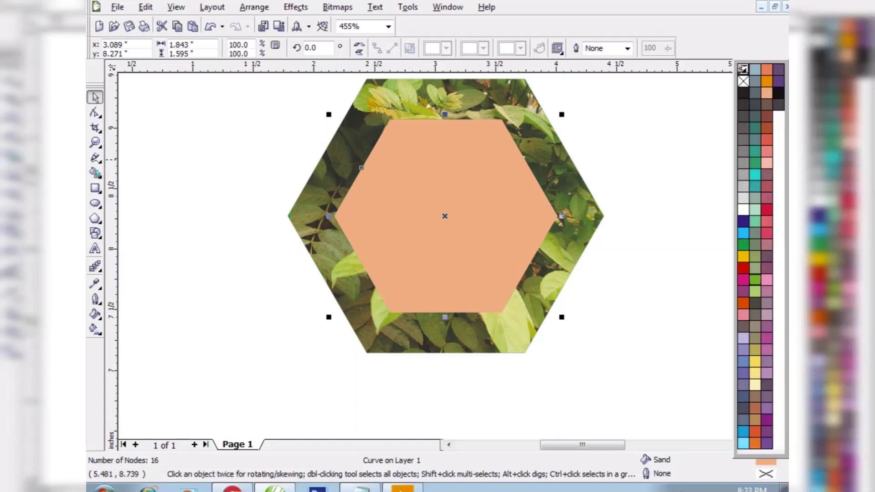
left_click(755, 292)
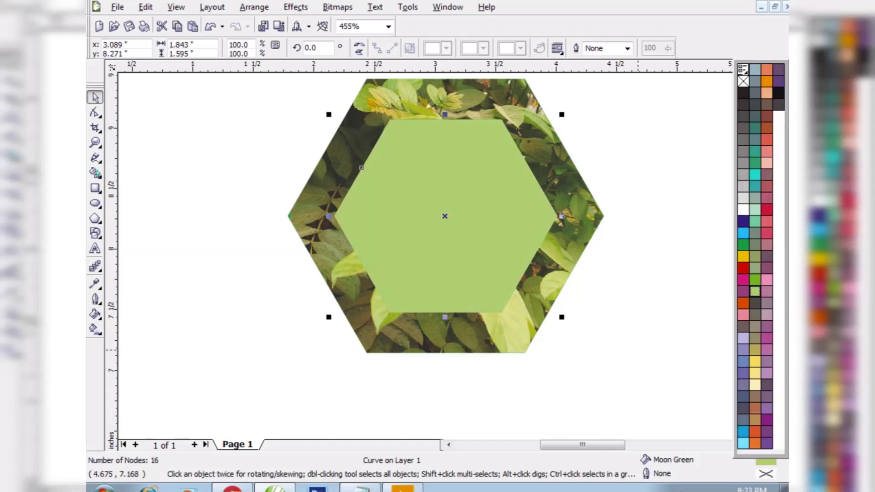
left_click(647, 199)
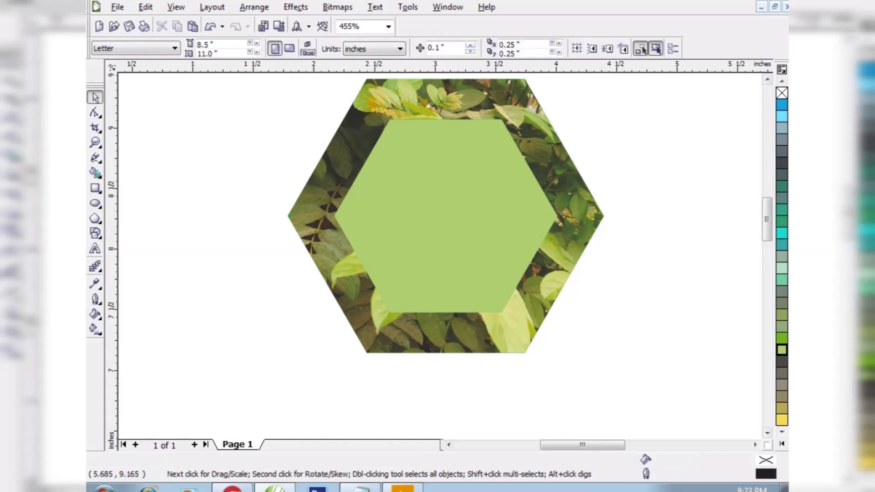
left_click(767, 78)
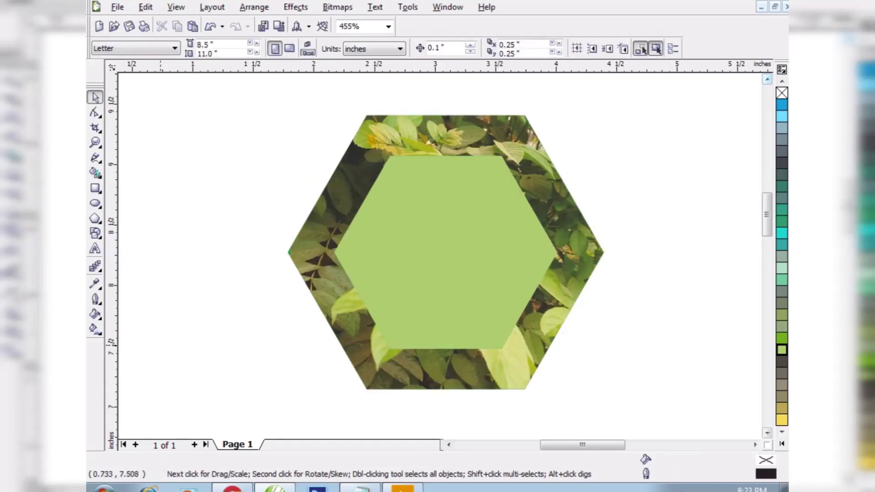